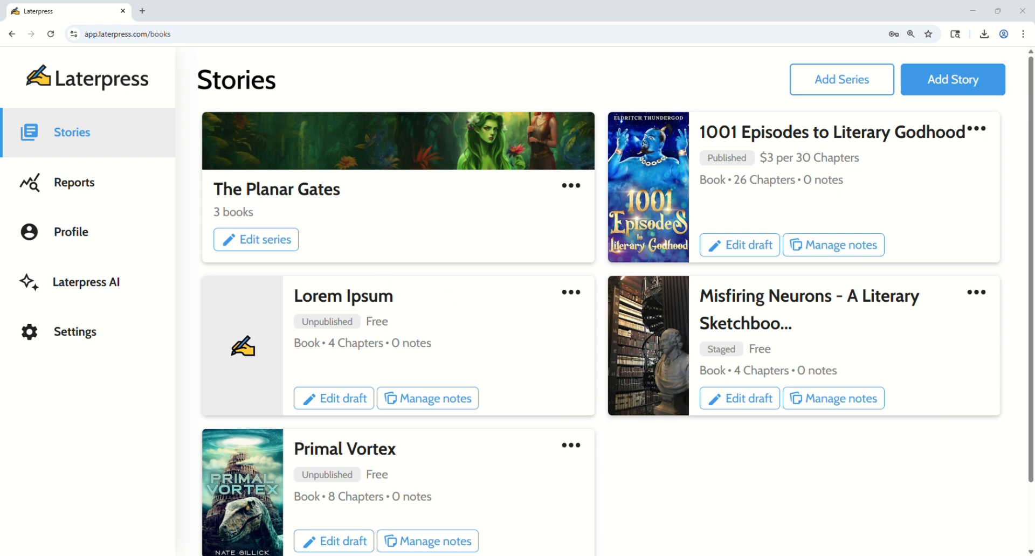
# Open the Lorem Ipsum story's draft and start publishing it
pyautogui.click(340, 402)
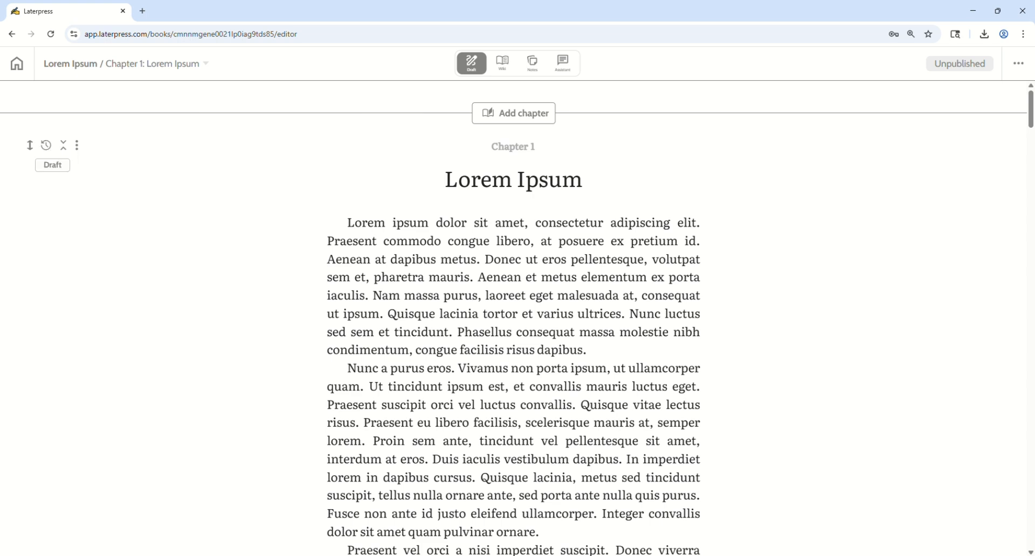
pyautogui.click(1019, 66)
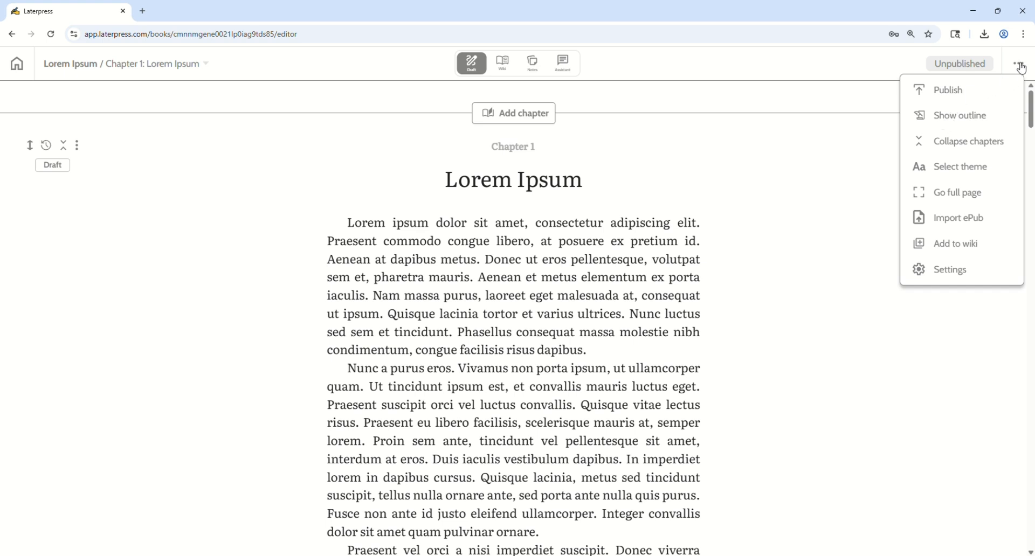
pyautogui.click(949, 92)
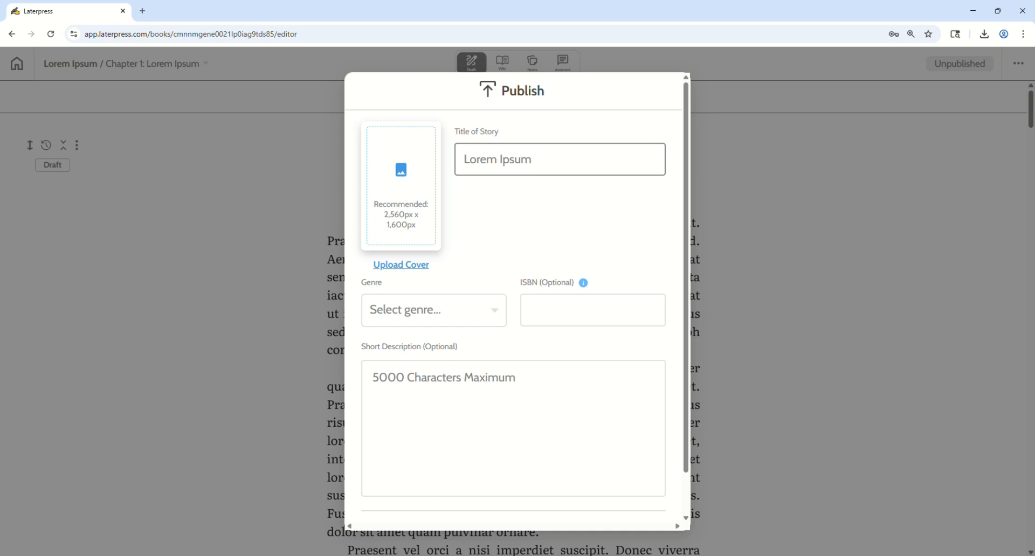
# Set the story's genre to Fantasy - Epic in the publish form
pyautogui.scroll(-2, 480, 185)
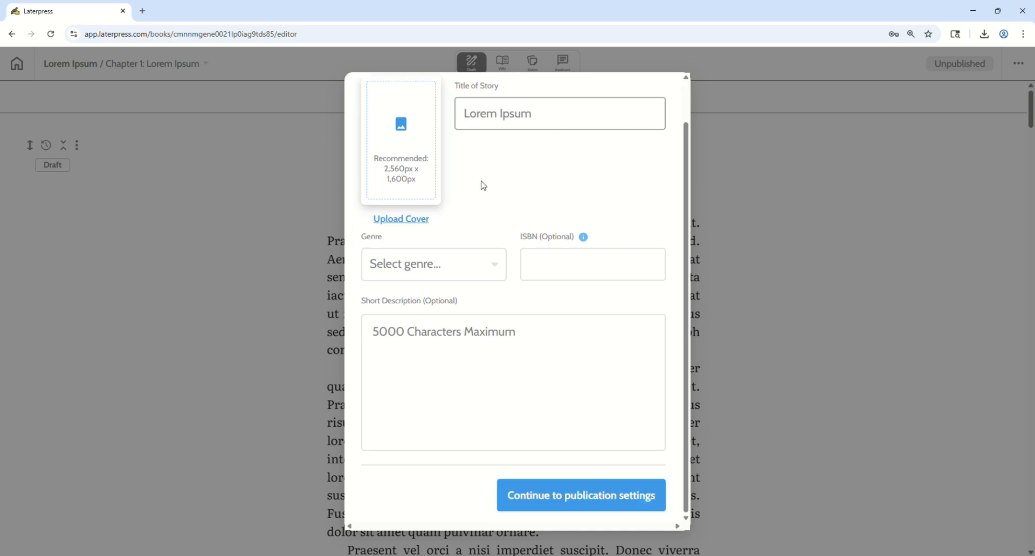
pyautogui.click(434, 274)
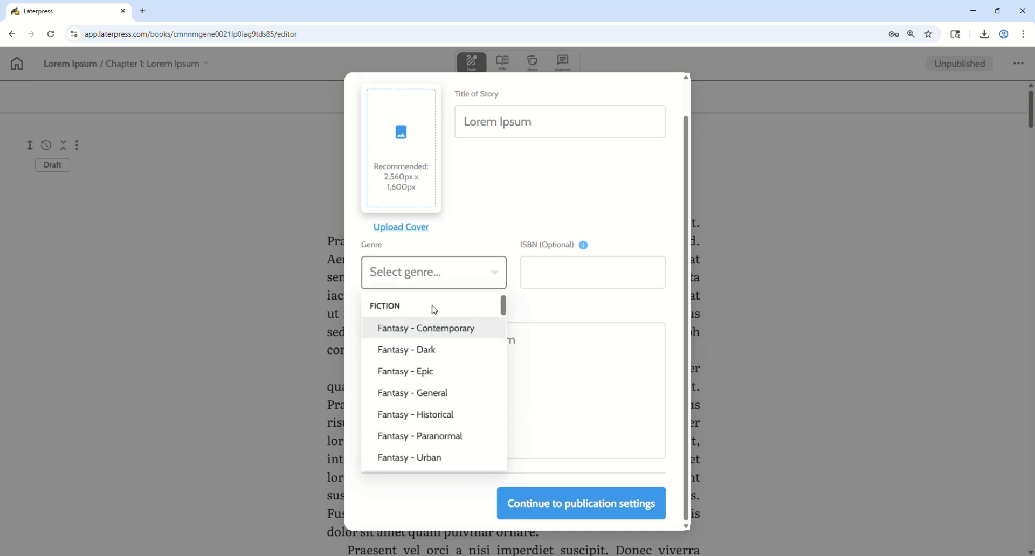
pyautogui.click(438, 371)
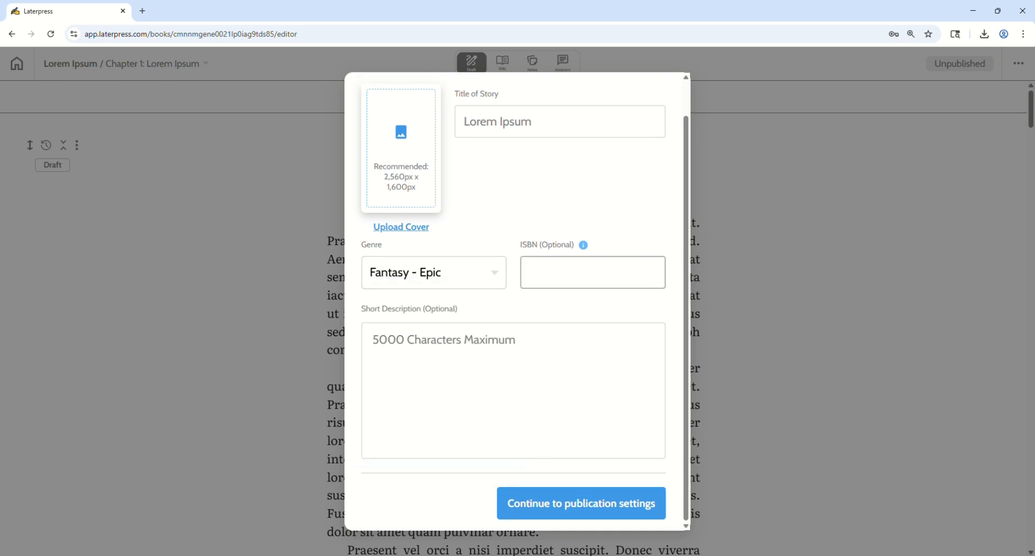
pyautogui.moveTo(586, 252)
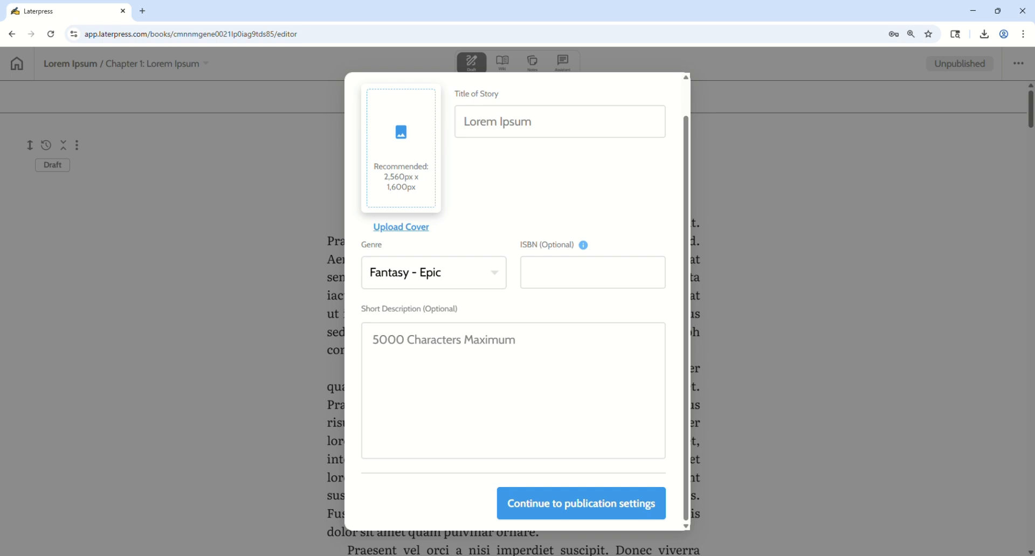
# Review the story's title, cover, genre, ISBN and short description in the publish form
pyautogui.scroll(1, 457, 188)
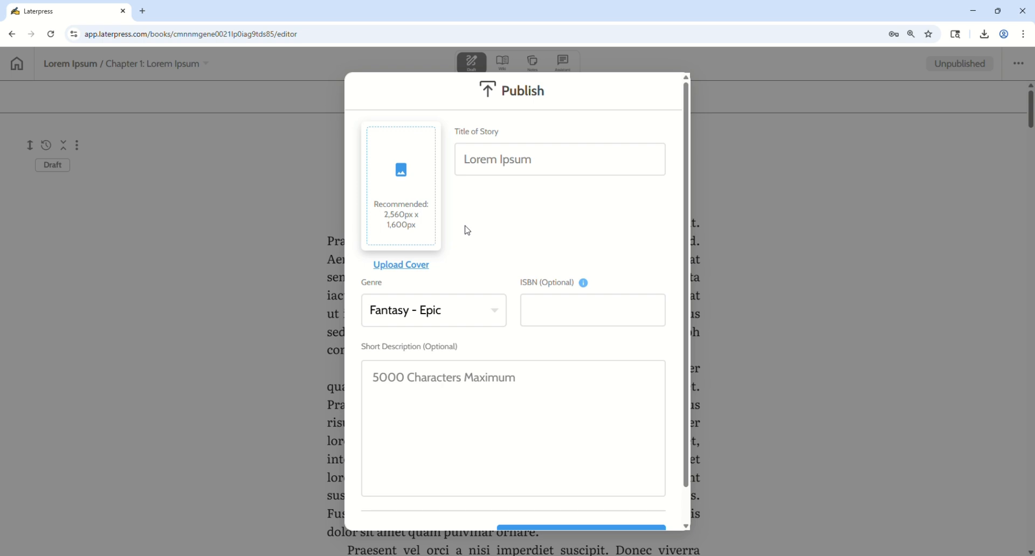
pyautogui.scroll(-1, 467, 230)
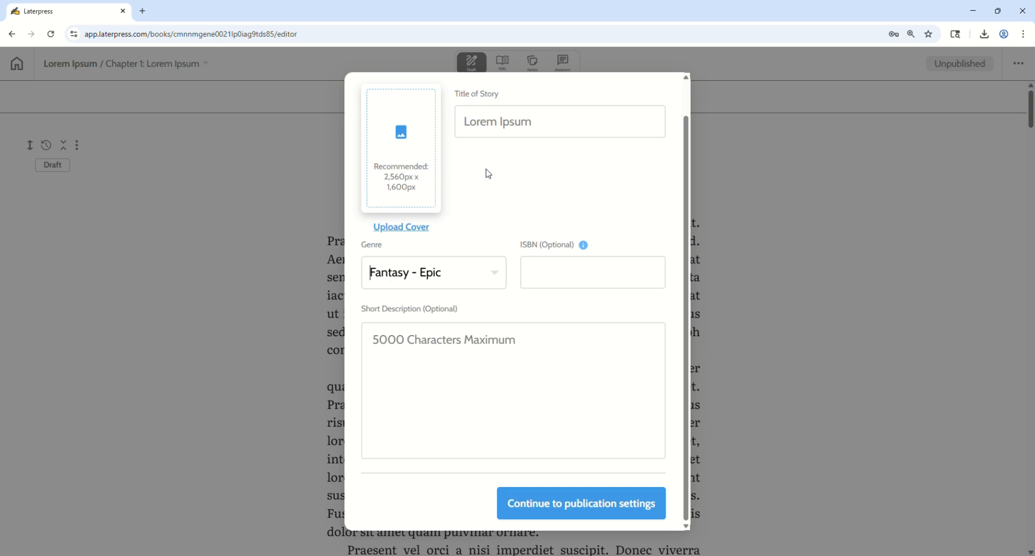
pyautogui.scroll(1, 443, 224)
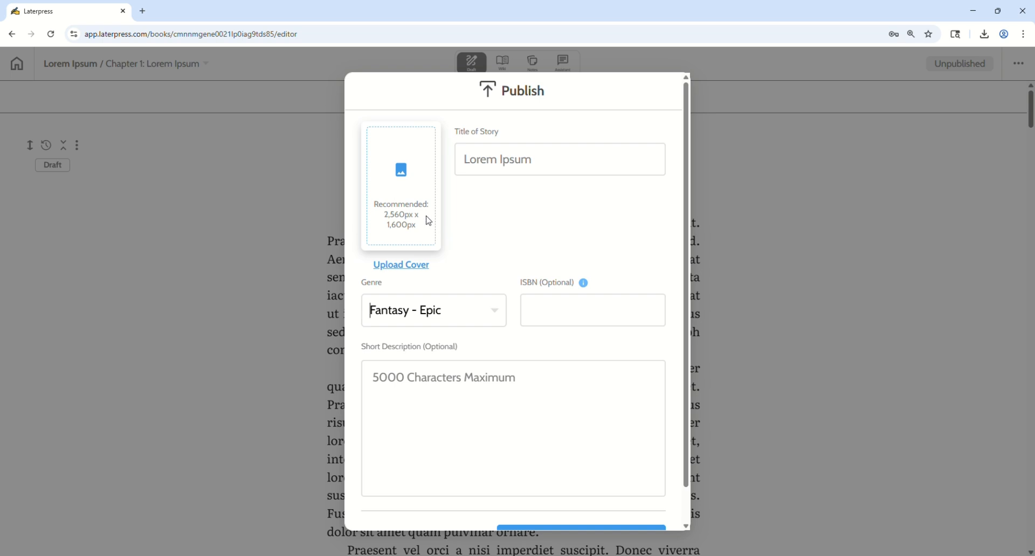
pyautogui.scroll(-1, 430, 221)
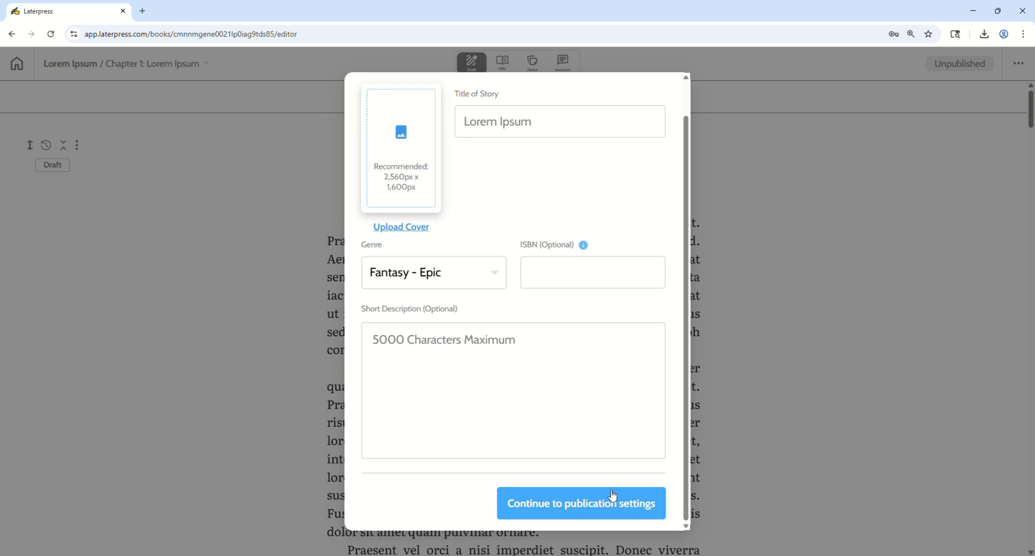
pyautogui.scroll(1, 613, 496)
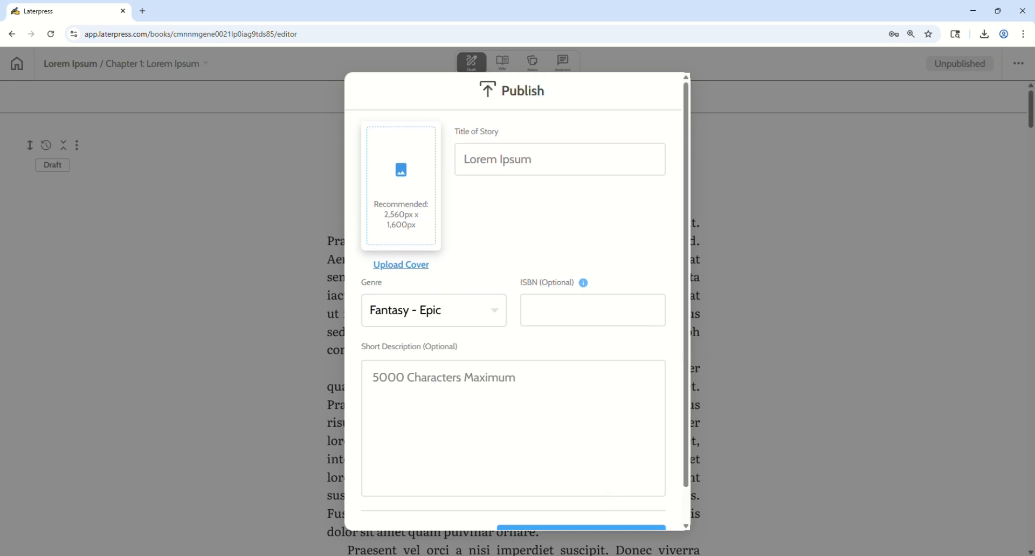
pyautogui.scroll(-1, 517, 298)
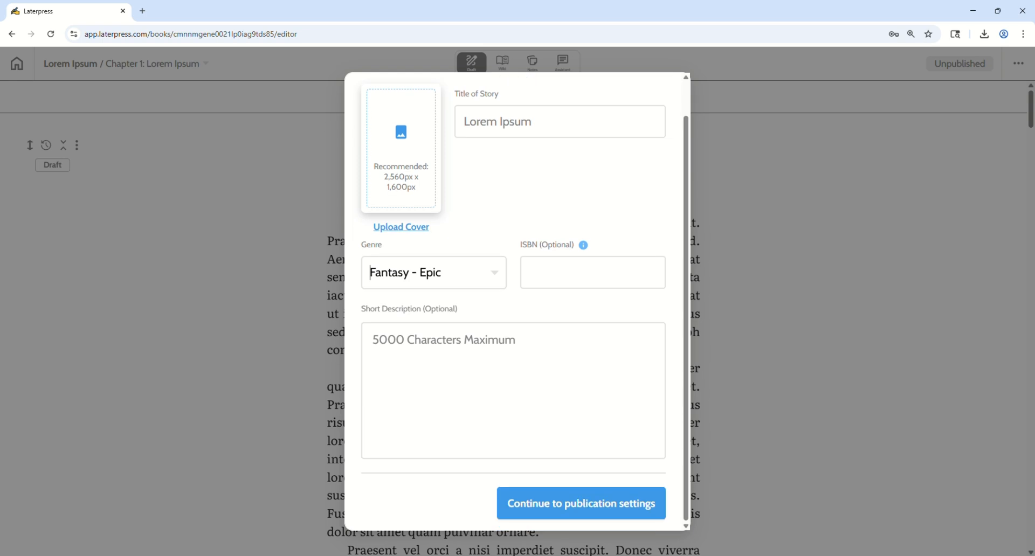
pyautogui.scroll(1, 518, 248)
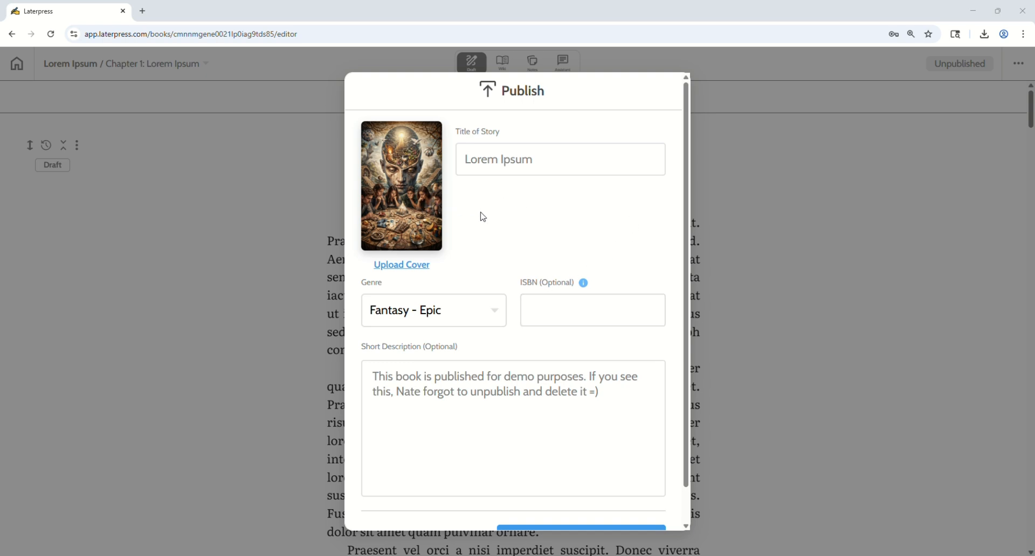
pyautogui.scroll(-1, 485, 226)
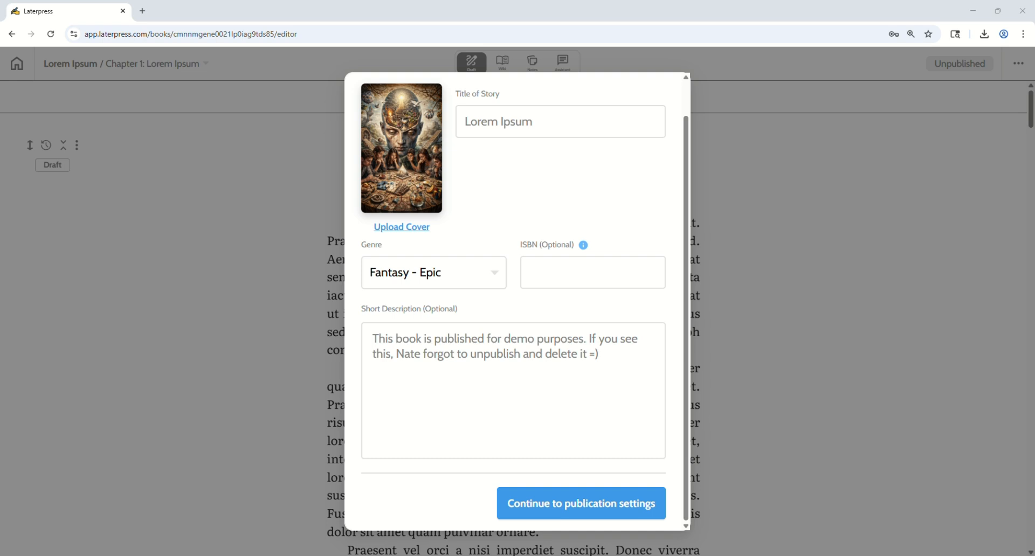
# Continue to the publication settings and set the publication URL to loreum-ipsum
pyautogui.click(600, 512)
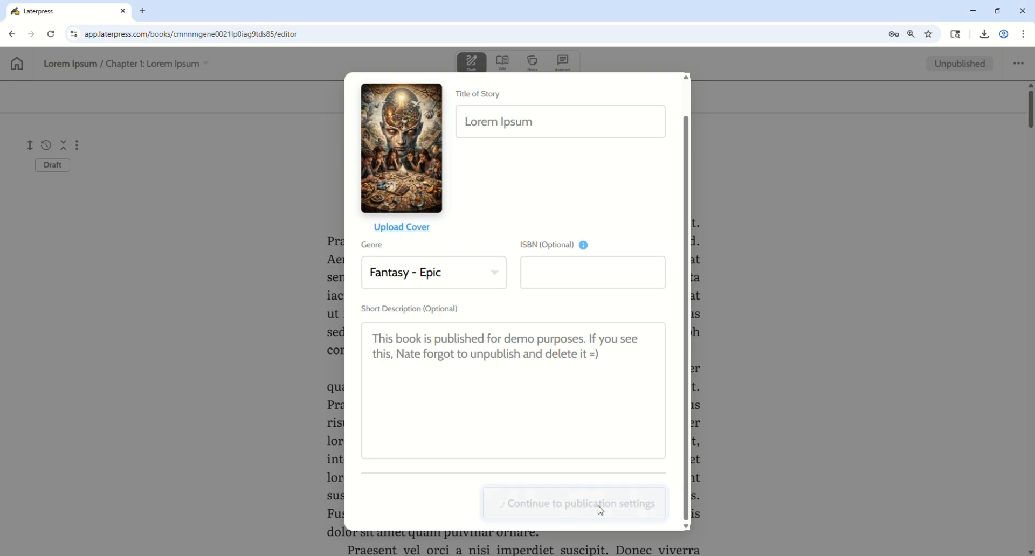
pyautogui.scroll(1, 587, 259)
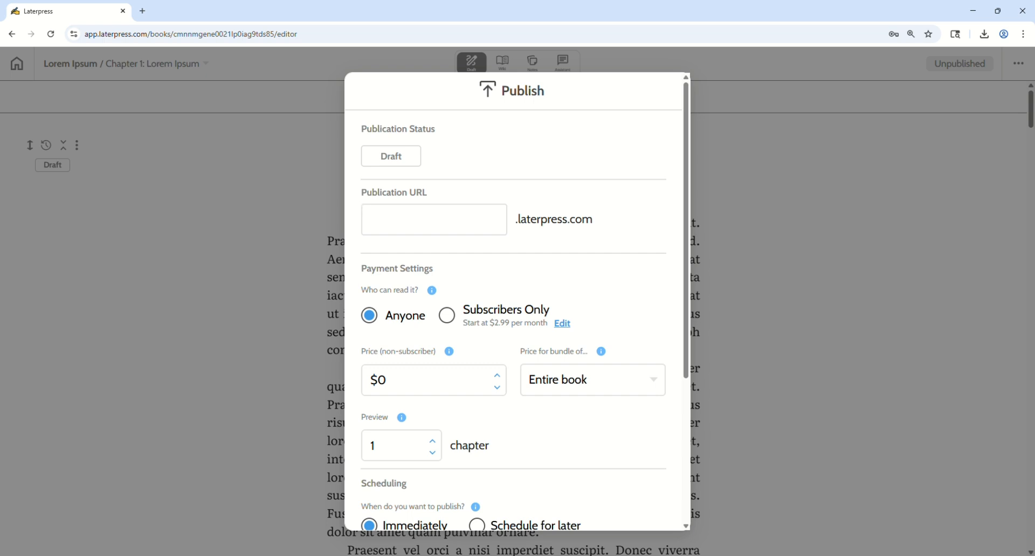
pyautogui.click(434, 220)
pyautogui.click(434, 220)
pyautogui.write('loreum-')
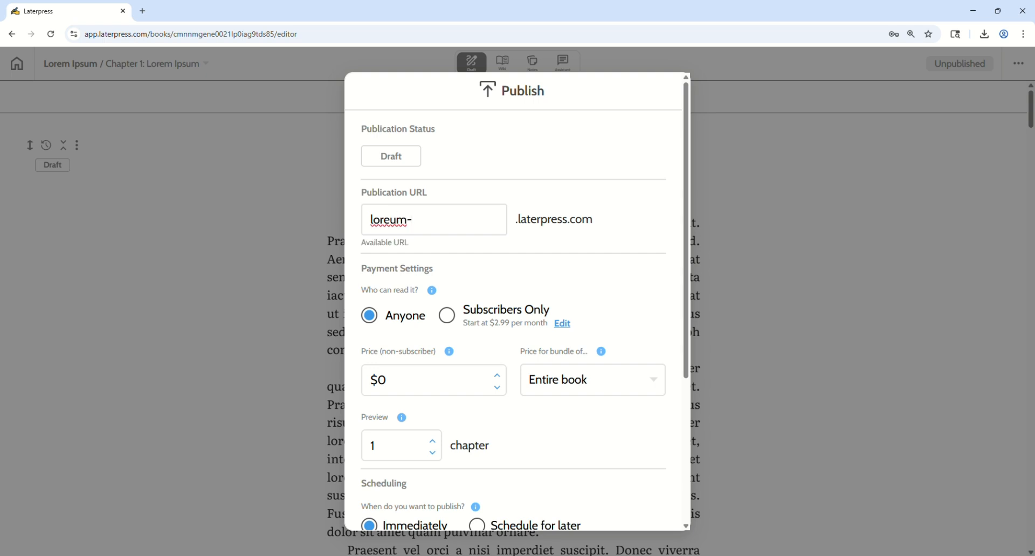
pyautogui.write('ipsum')
# Try the Subscribers Only reading access and switch back to Anyone
pyautogui.scroll(-2, 545, 212)
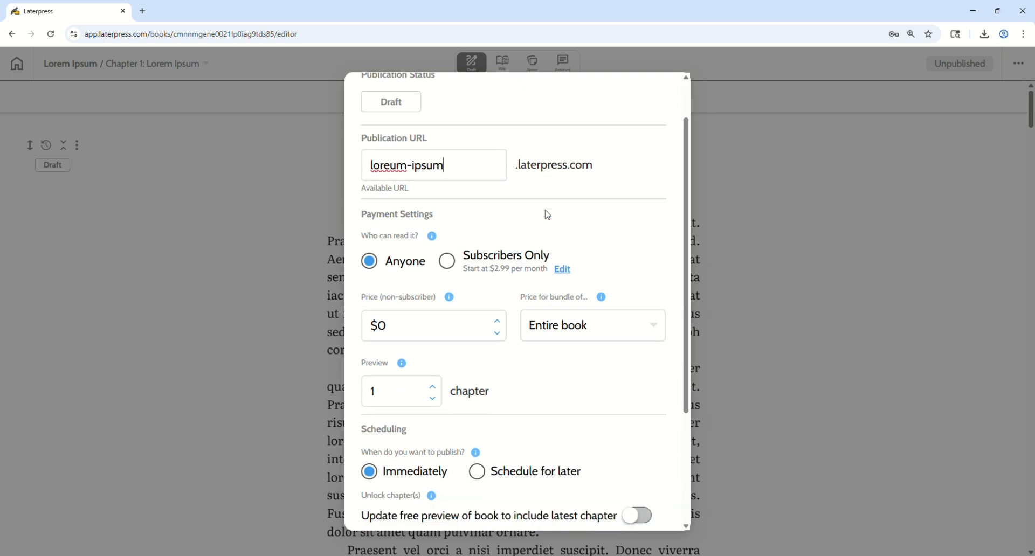
pyautogui.moveTo(433, 185)
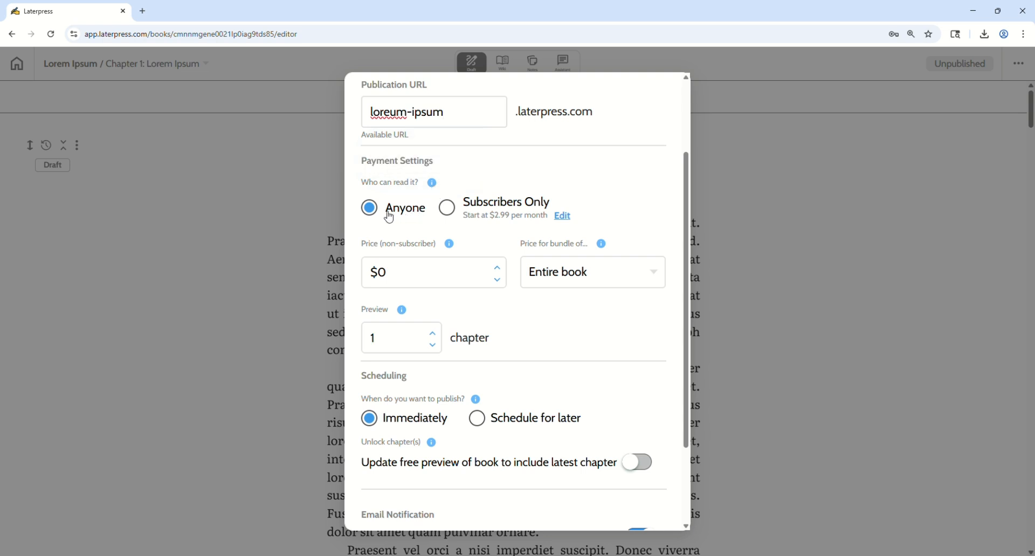
pyautogui.click(448, 208)
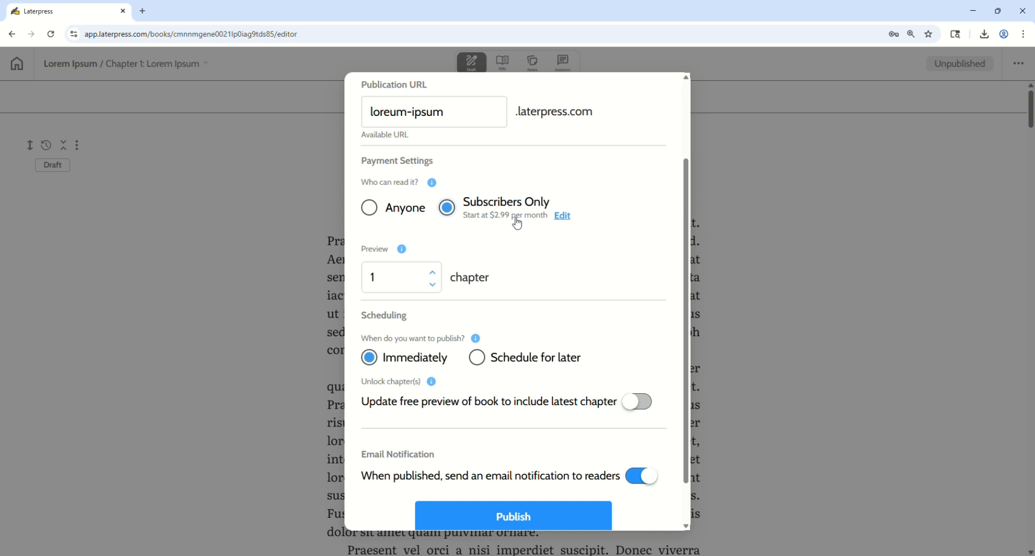
pyautogui.click(373, 211)
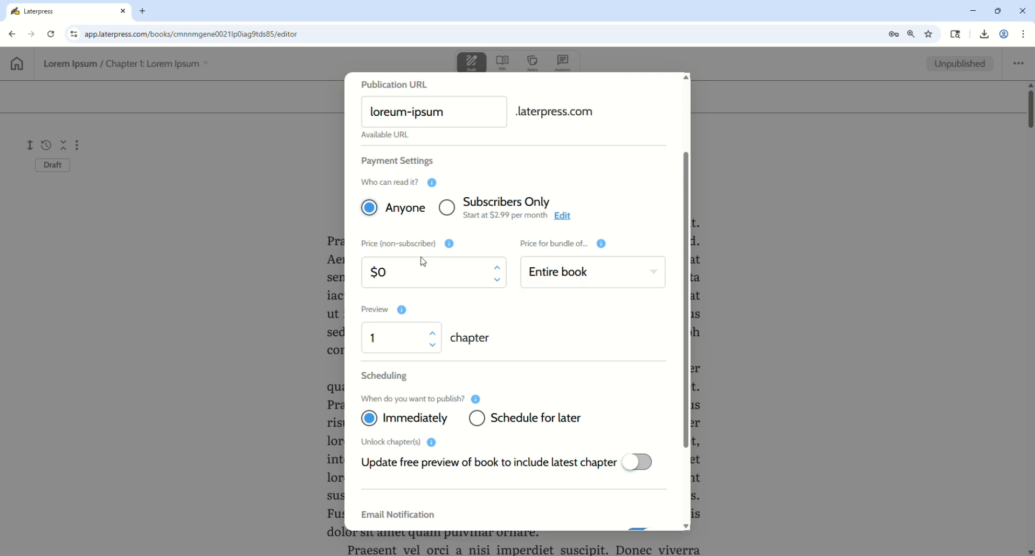
# Set the non-subscriber price to $0.50
pyautogui.scroll(-1, 424, 262)
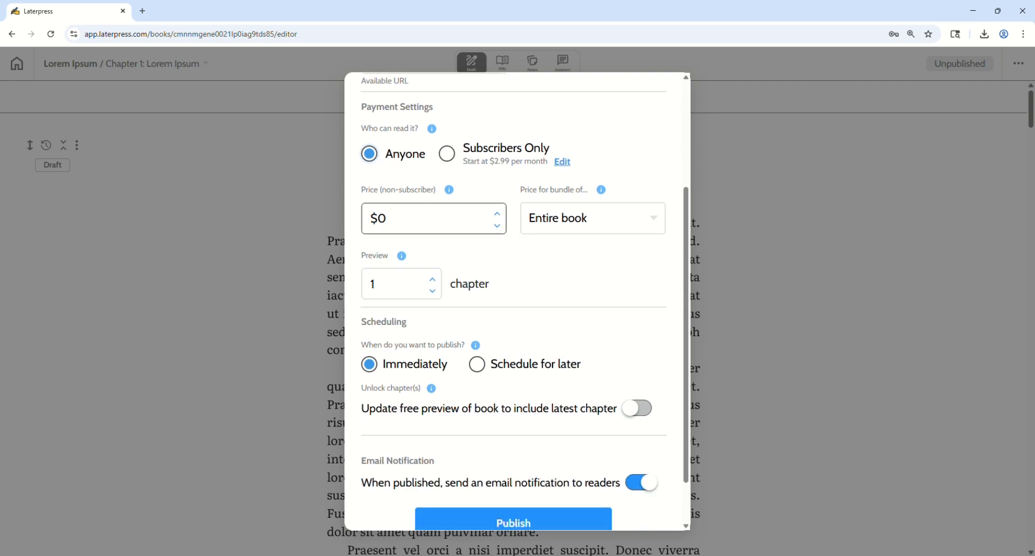
pyautogui.doubleClick(381, 218)
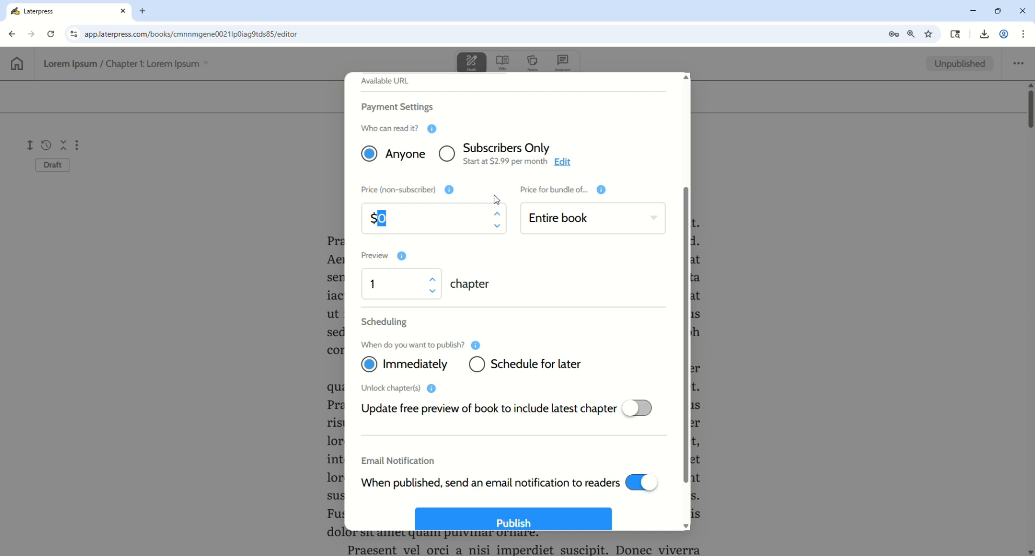
pyautogui.press('BackSpace')
pyautogui.write('0.50')
pyautogui.click(534, 264)
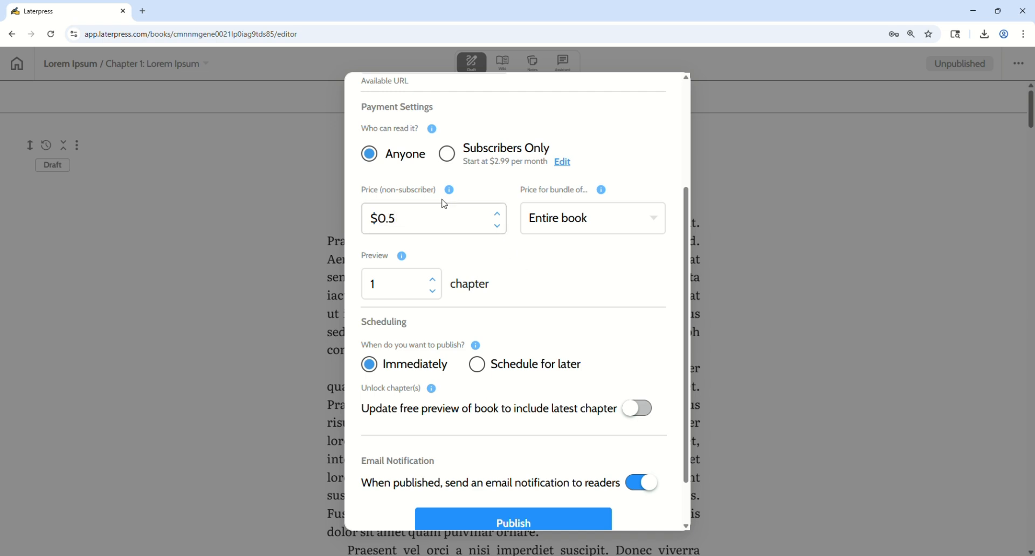
# Set the non-subscriber price to $4.99
pyautogui.click(445, 216)
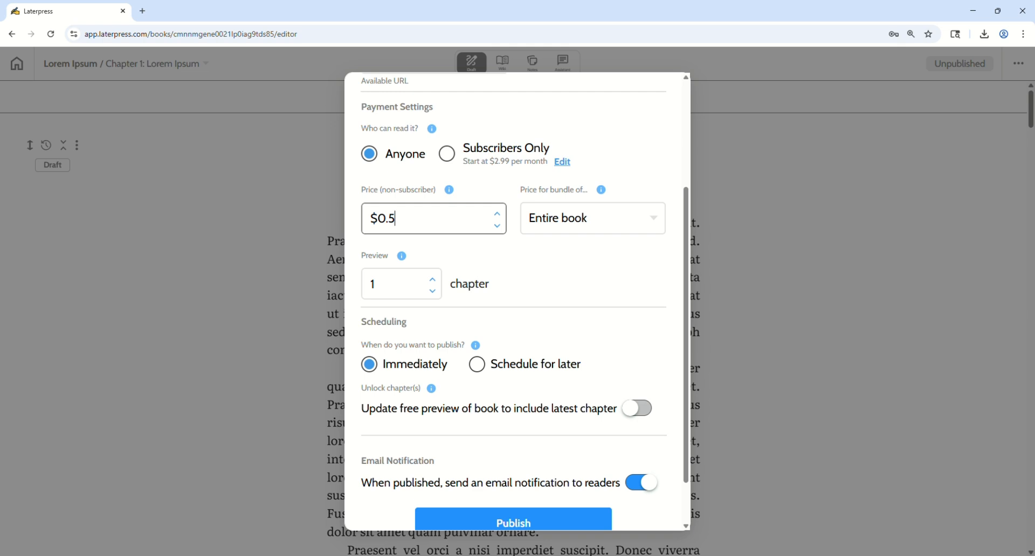
pyautogui.hotkey('shift', 'Left')
pyautogui.hotkey('shift', 'Left')
pyautogui.hotkey('shift', 'Left')
pyautogui.write('0')
pyautogui.doubleClick(382, 219)
pyautogui.write('4.99')
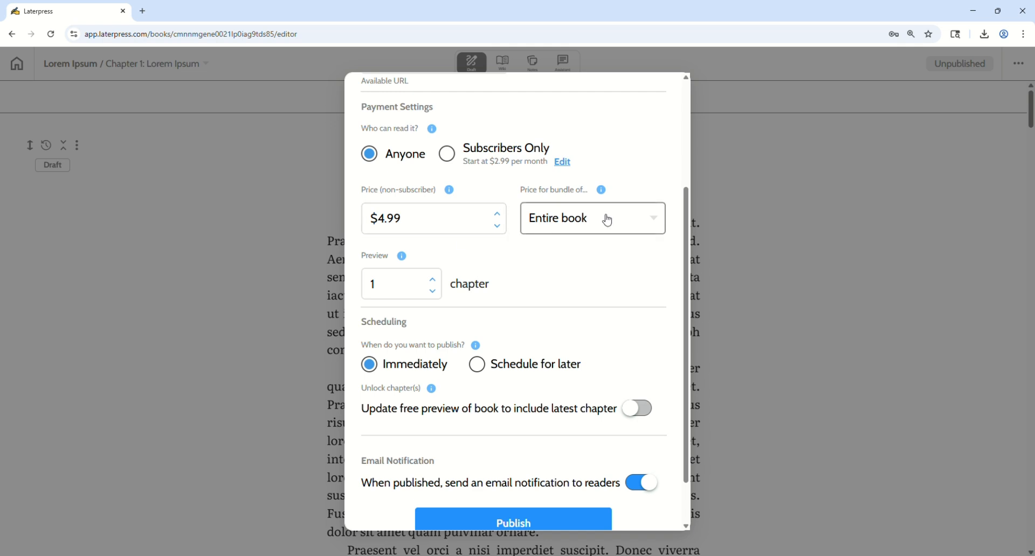
# Look through the available chapter bundle sizes for the price without choosing one
pyautogui.click(596, 224)
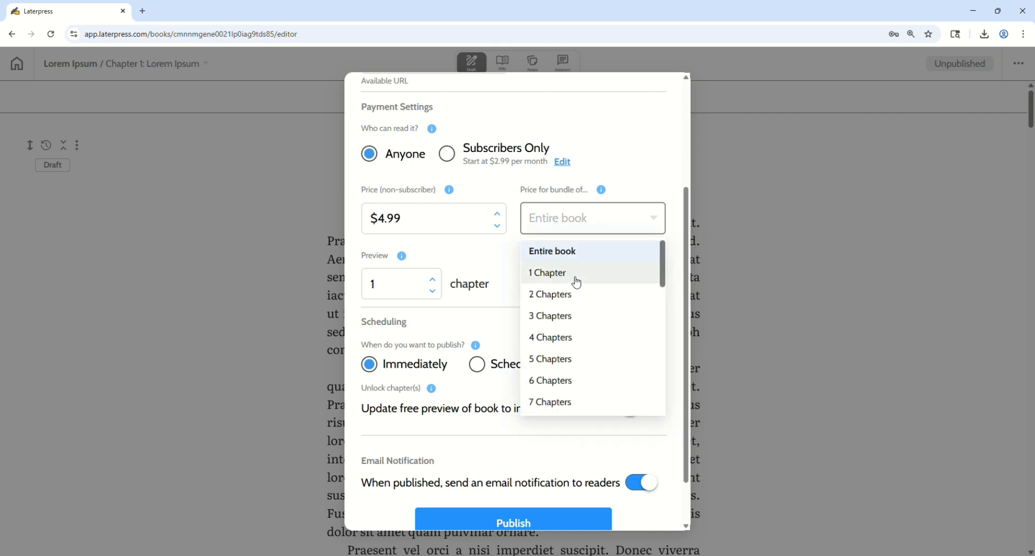
pyautogui.scroll(-5, 575, 280)
pyautogui.scroll(3, 578, 284)
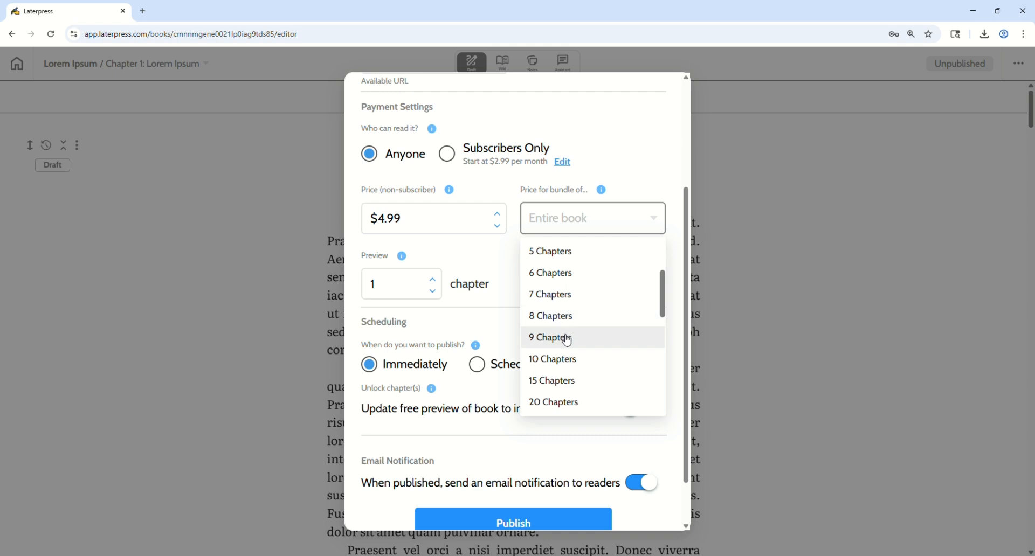
pyautogui.scroll(-1, 569, 356)
pyautogui.scroll(-6, 572, 345)
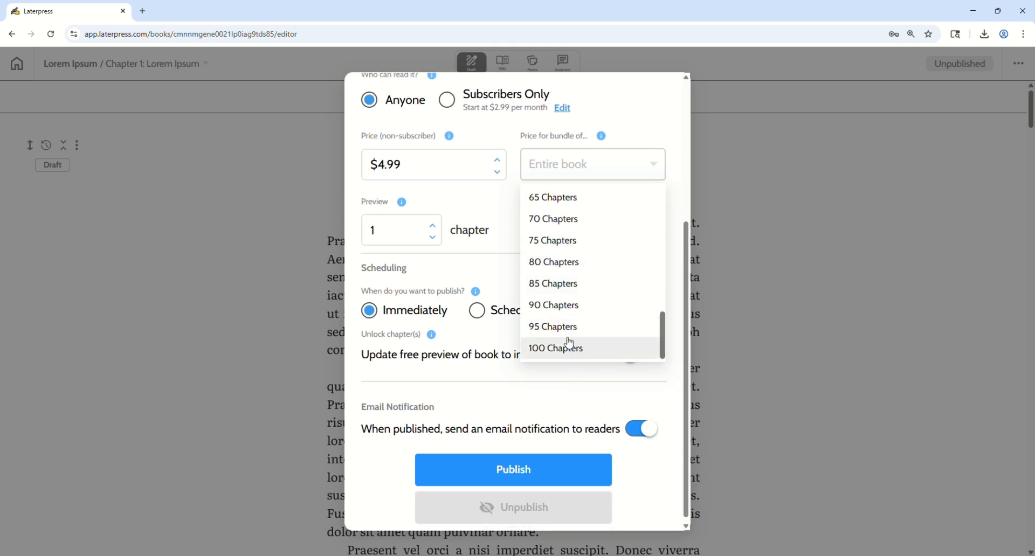
pyautogui.click(506, 215)
pyautogui.scroll(3, 539, 242)
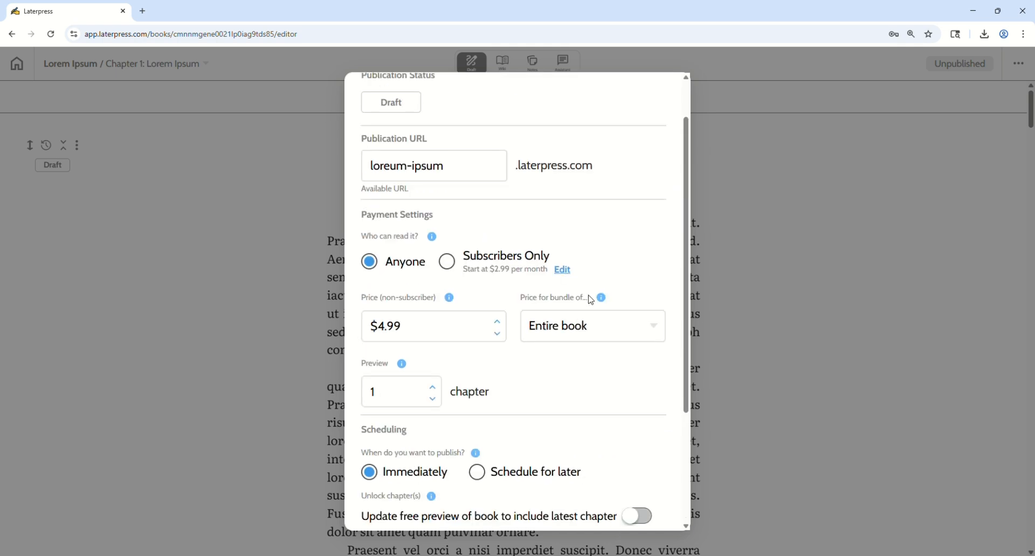
# Set the price to apply to a bundle of 10 Chapters
pyautogui.click(591, 332)
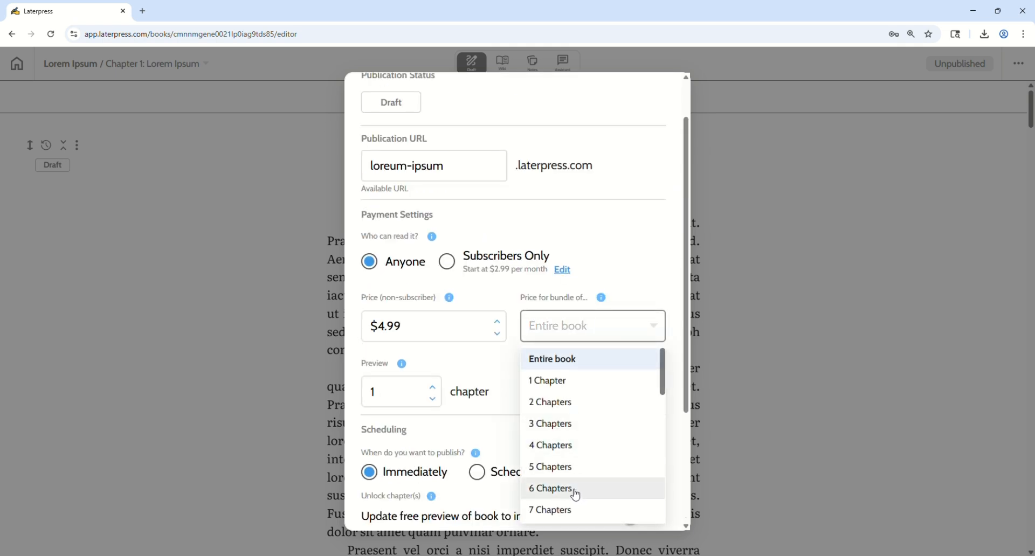
pyautogui.scroll(-3, 580, 485)
pyautogui.click(578, 472)
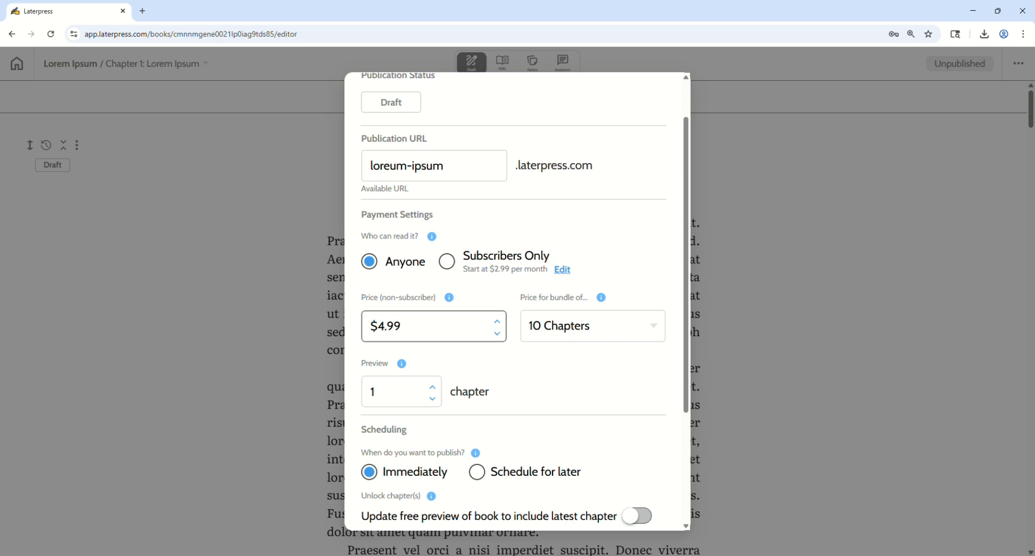
# Set the non-subscriber price to apply to the Entire book instead of a chapter bundle
pyautogui.click(581, 336)
pyautogui.scroll(3, 588, 399)
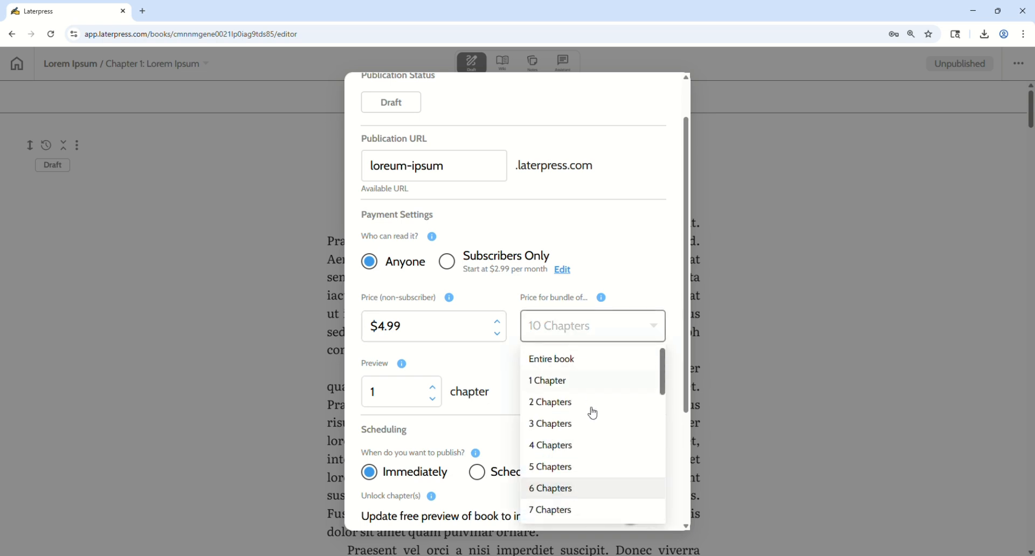
pyautogui.scroll(2, 593, 413)
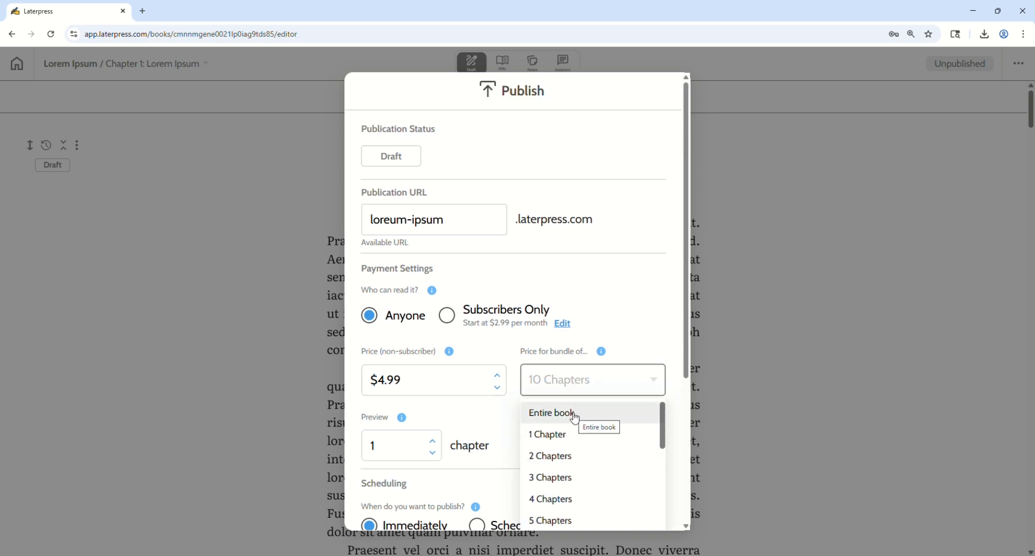
pyautogui.click(574, 417)
# Lower the free preview to 0 chapters
pyautogui.scroll(-2, 637, 311)
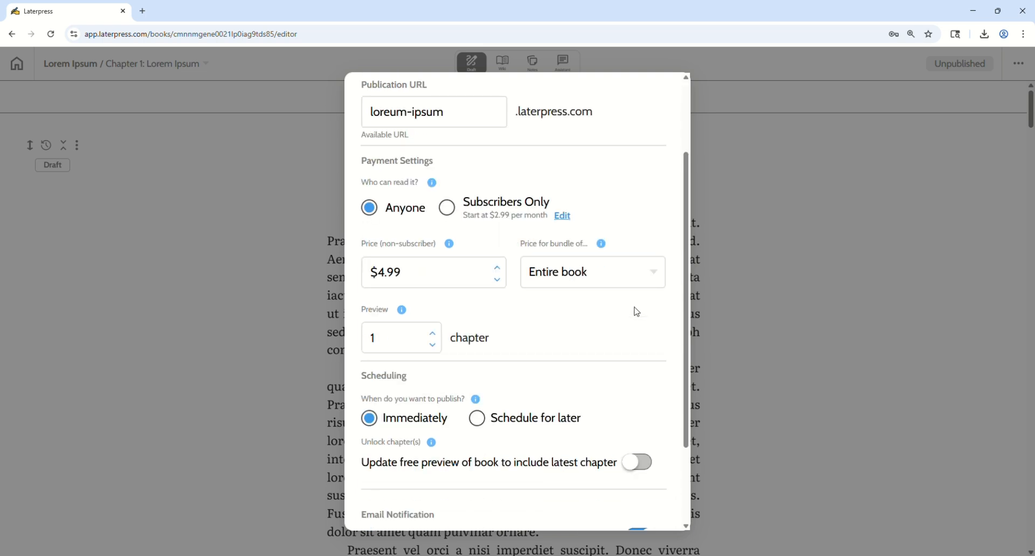
pyautogui.scroll(-1, 501, 319)
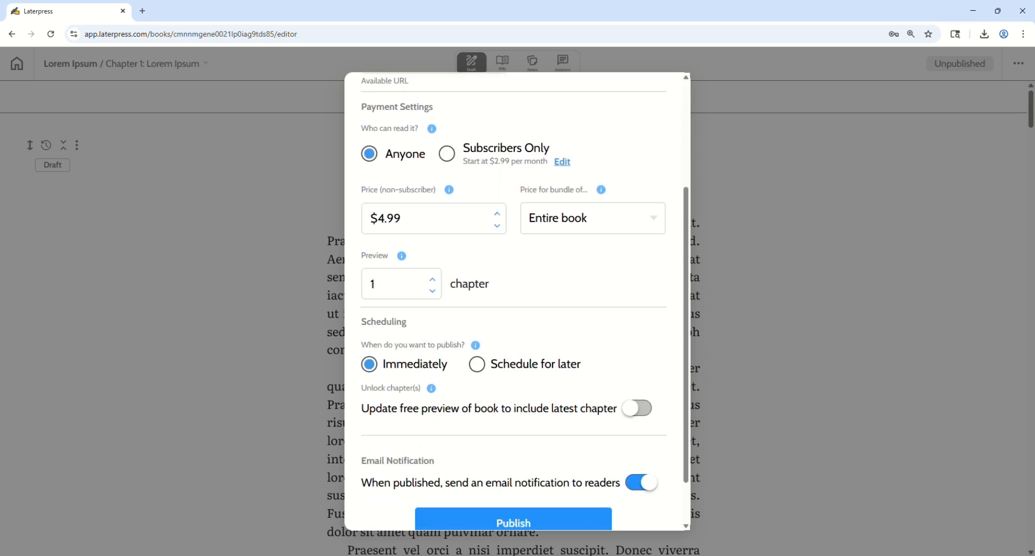
pyautogui.moveTo(402, 263)
pyautogui.click(421, 284)
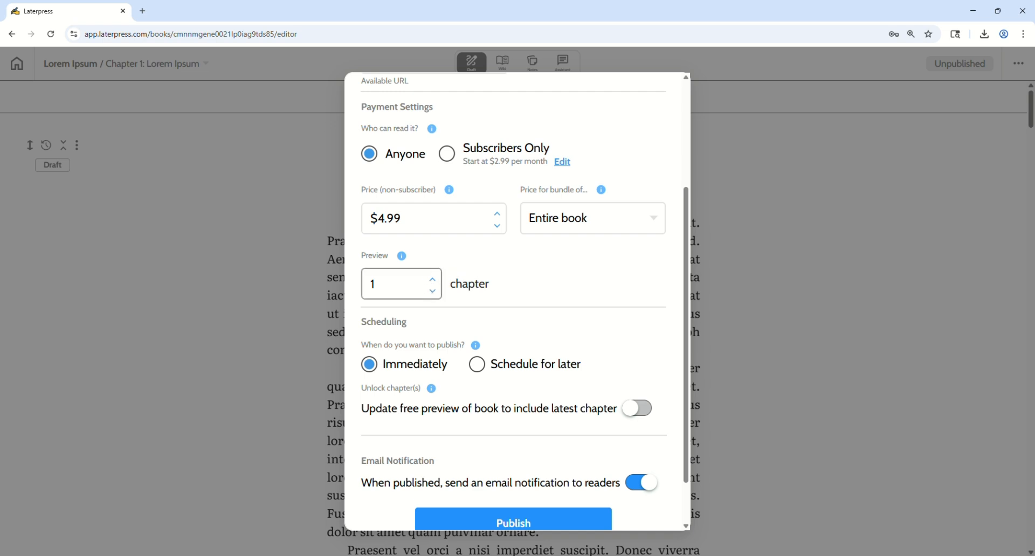
pyautogui.click(433, 280)
pyautogui.click(433, 291)
pyautogui.click(433, 291)
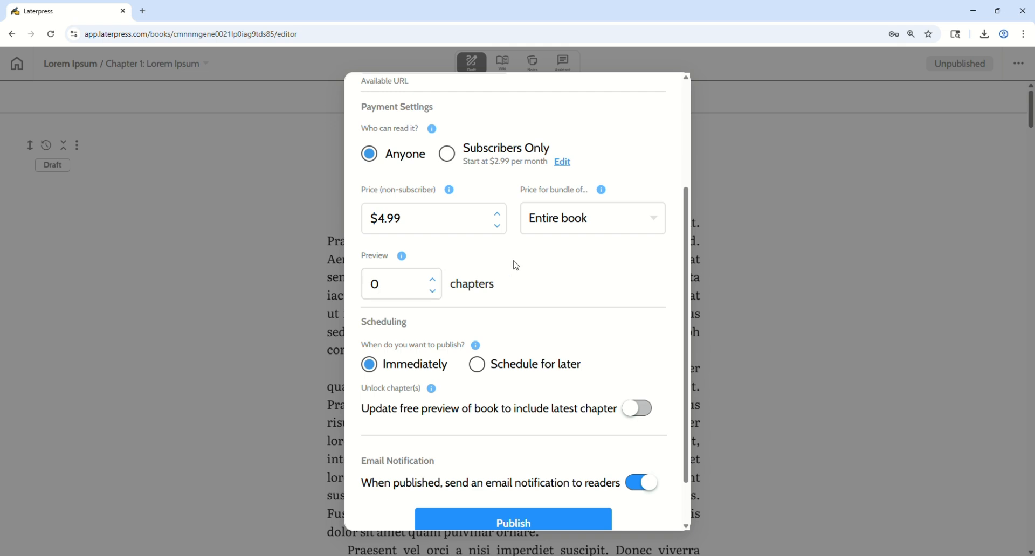
# Set the free preview to 2 chapters
pyautogui.click(433, 282)
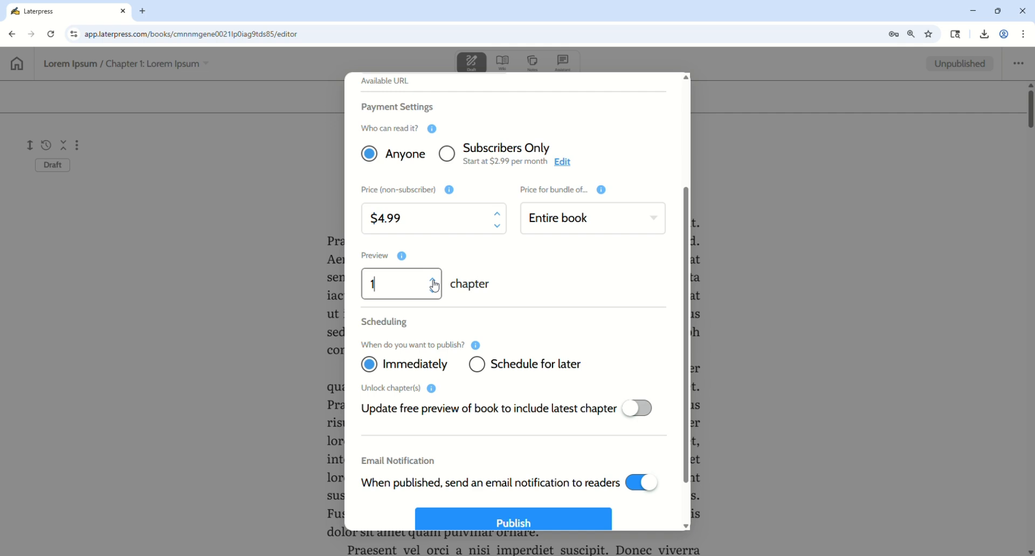
pyautogui.click(434, 281)
pyautogui.click(434, 280)
pyautogui.click(434, 281)
pyautogui.click(435, 295)
pyautogui.click(435, 295)
# Schedule the publication for later, with April 8, 2026 as its date
pyautogui.scroll(-1, 504, 273)
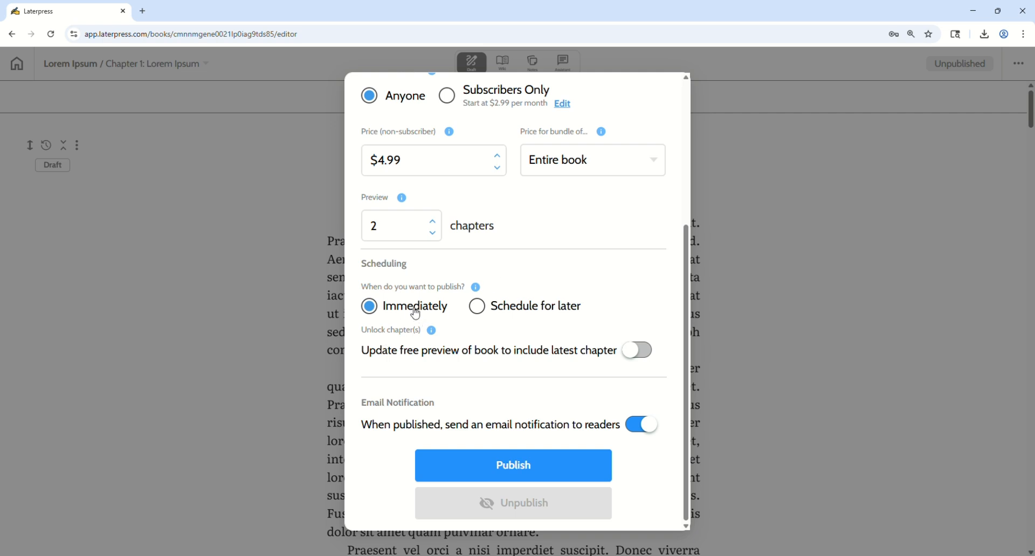
pyautogui.click(485, 313)
pyautogui.scroll(-1, 485, 315)
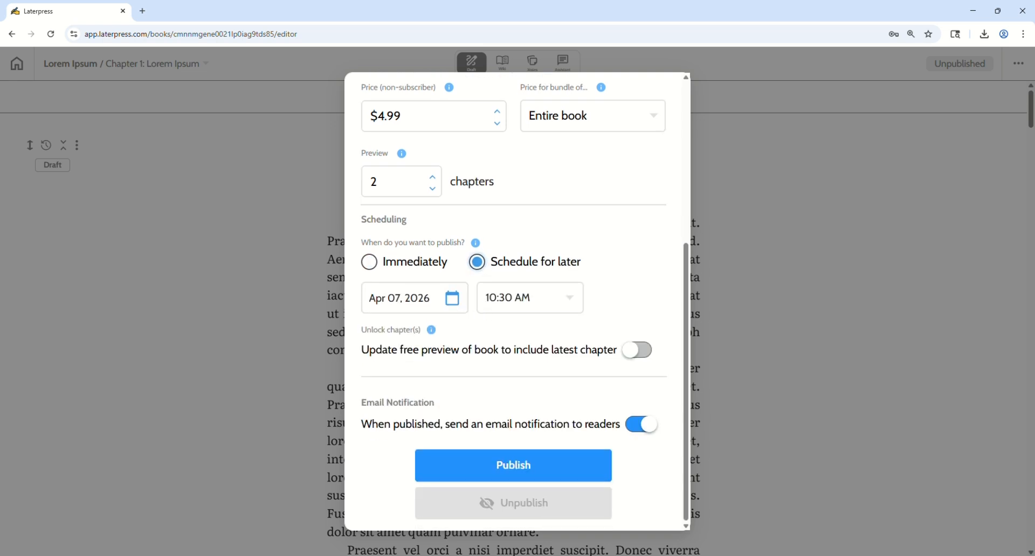
pyautogui.click(456, 301)
pyautogui.click(455, 402)
# Set the scheduled publication time to 06:00 PM
pyautogui.click(494, 308)
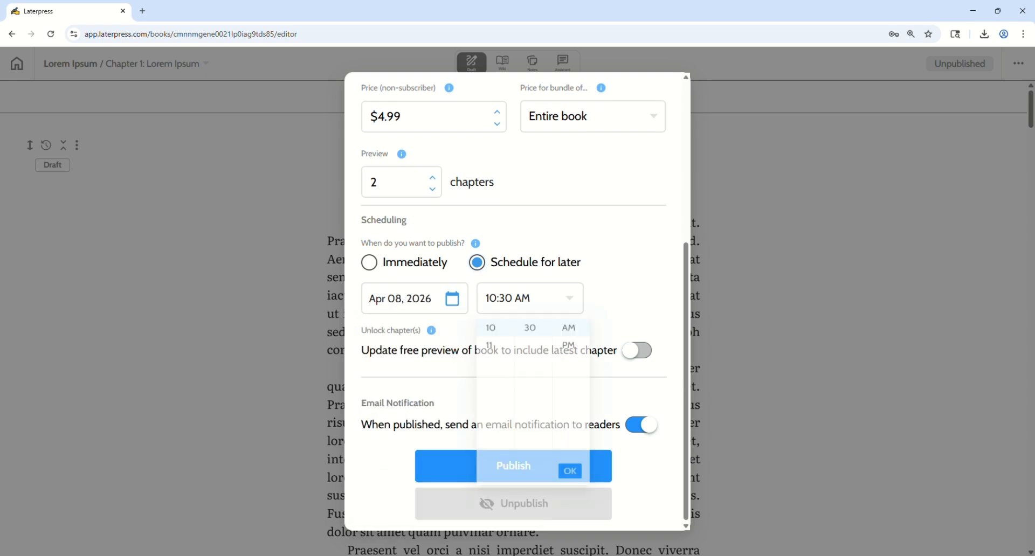
pyautogui.scroll(2, 505, 350)
pyautogui.click(492, 363)
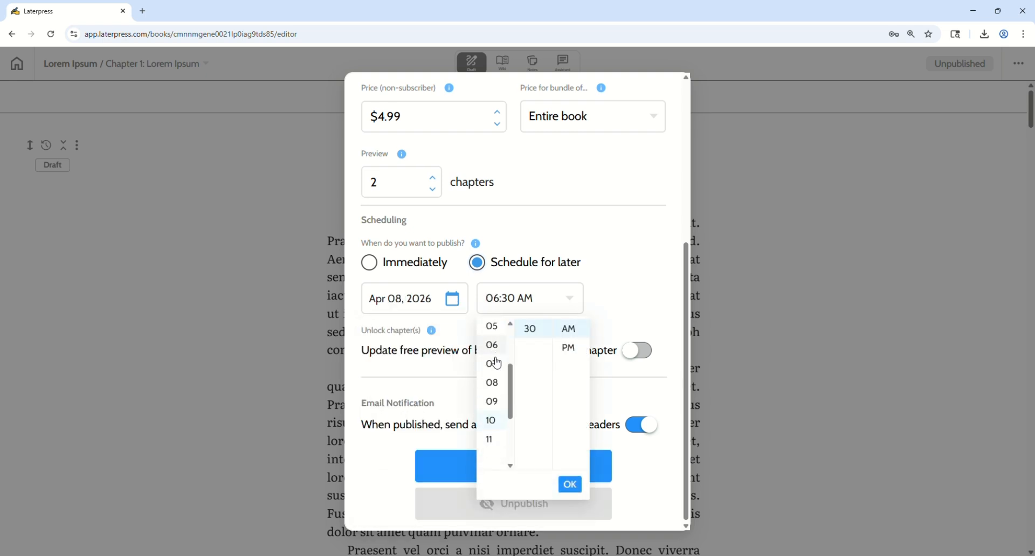
pyautogui.scroll(1, 532, 345)
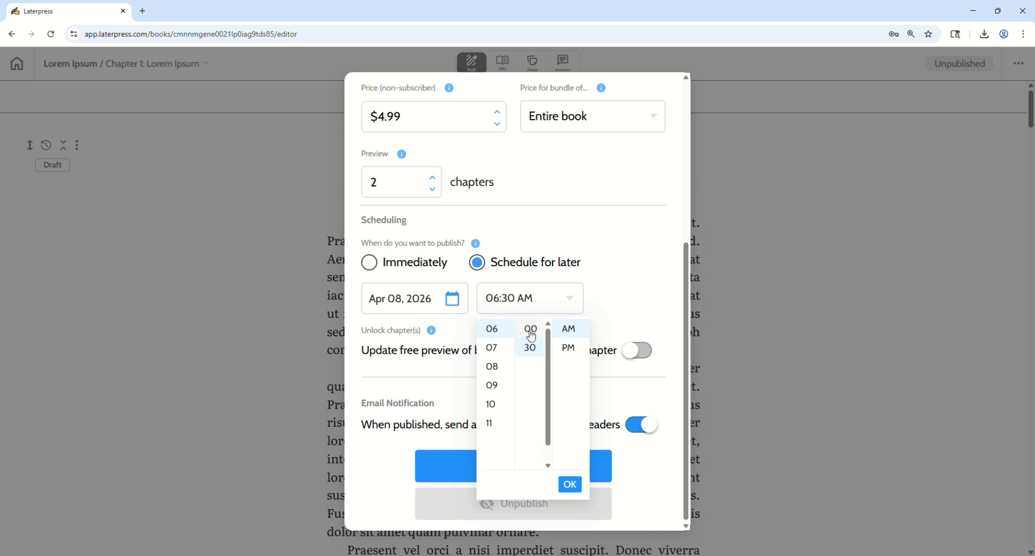
pyautogui.click(529, 329)
pyautogui.click(567, 348)
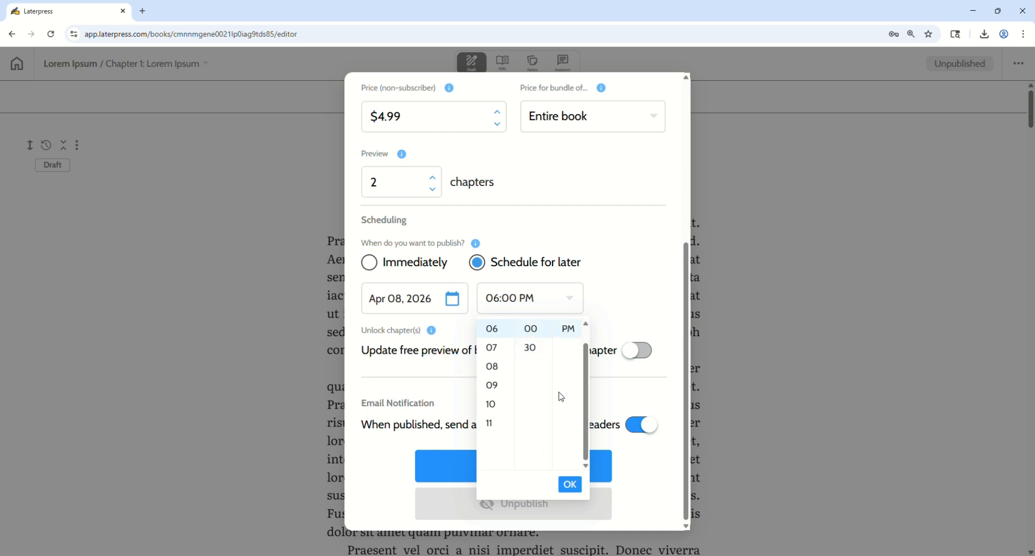
pyautogui.click(570, 485)
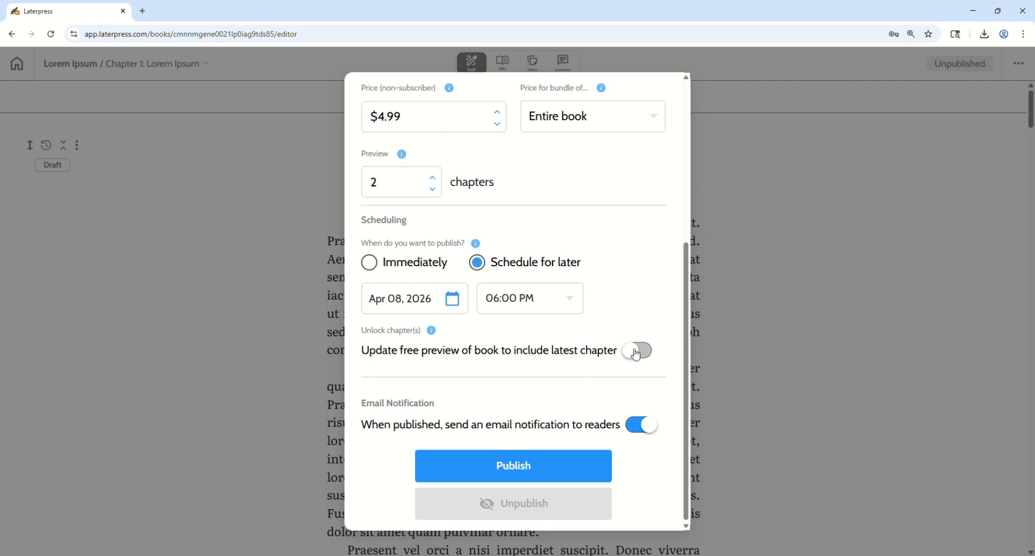
# Switch the scheduling back to Immediately and close the publish settings without publishing
pyautogui.click(370, 264)
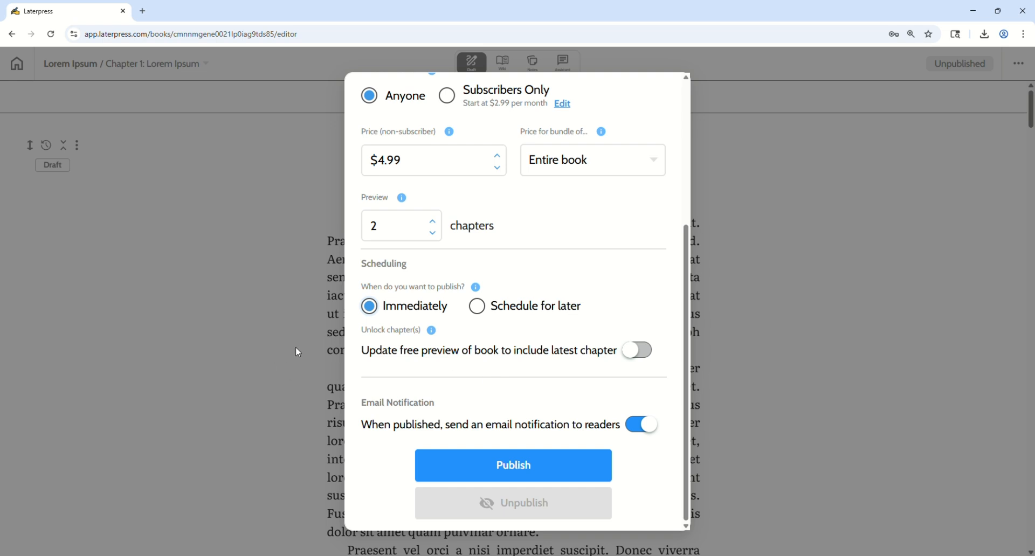
pyautogui.scroll(4, 426, 360)
pyautogui.scroll(-4, 418, 361)
pyautogui.click(282, 322)
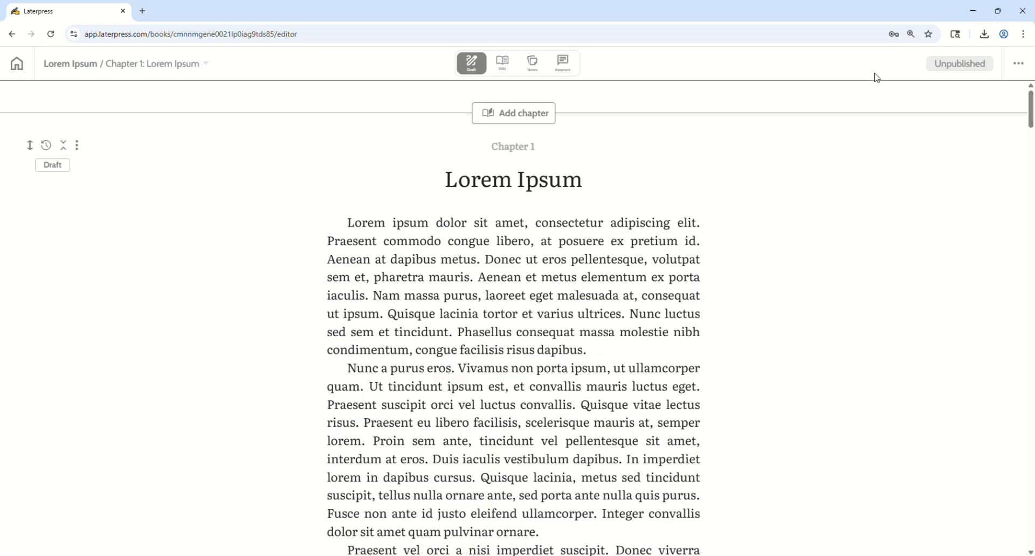
# Open the book's settings and look through the General, Access, Download Ebook, Customization and Export sections
pyautogui.click(1018, 63)
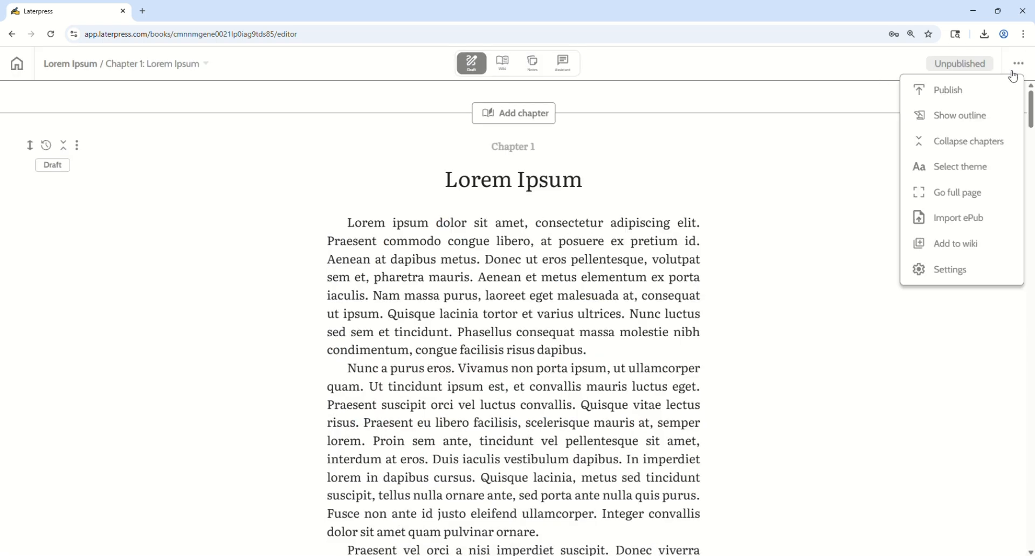
pyautogui.click(953, 271)
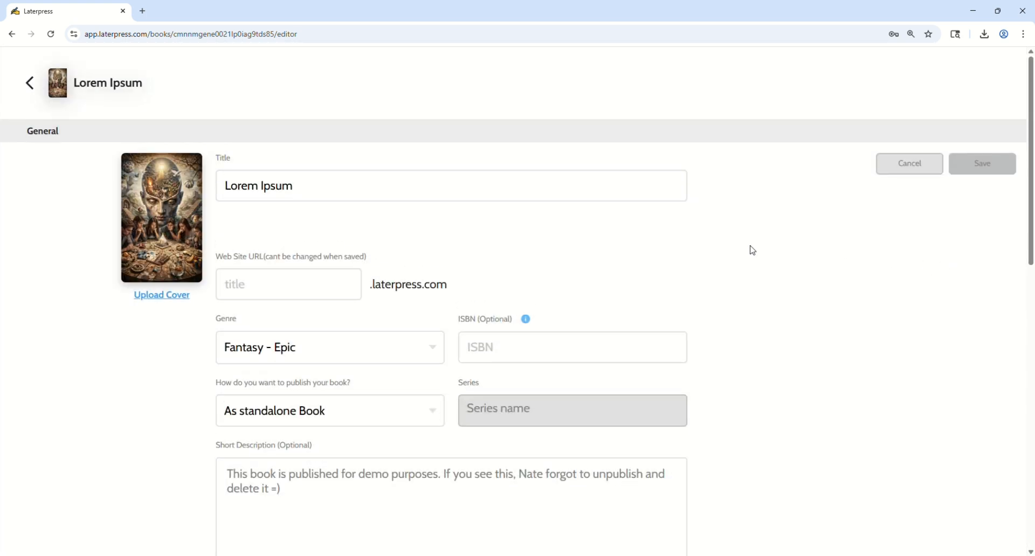
pyautogui.scroll(-2, 614, 241)
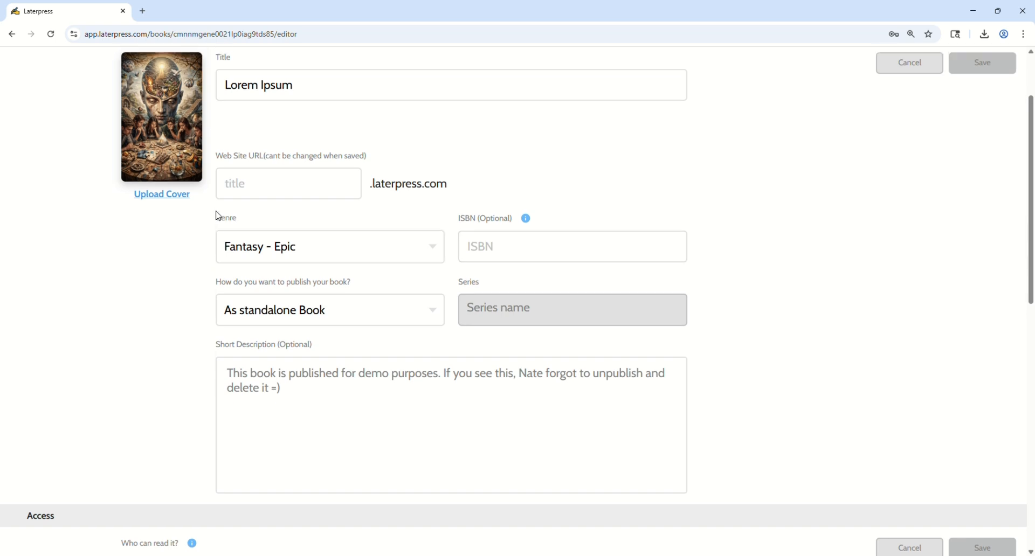
pyautogui.scroll(1, 178, 248)
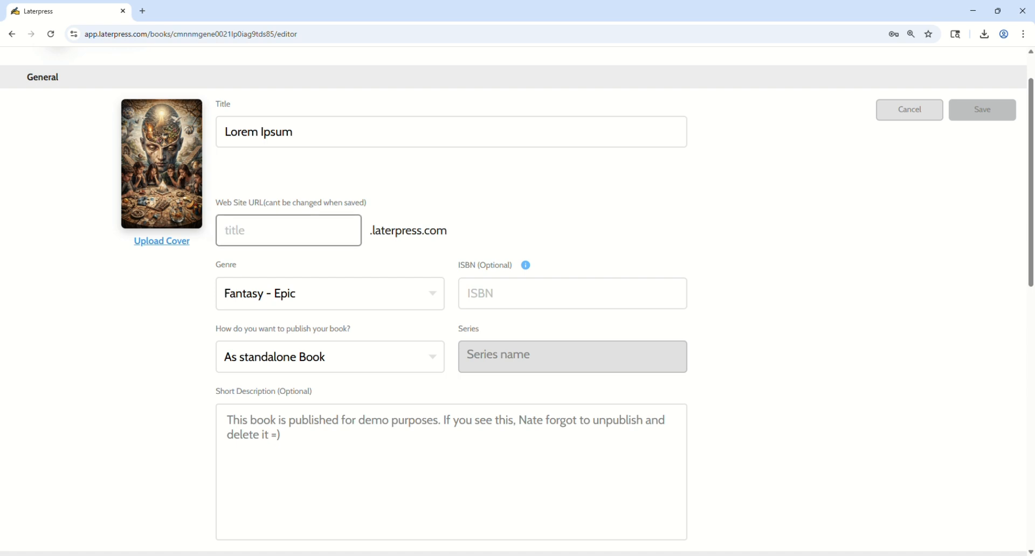
pyautogui.scroll(-1, 288, 232)
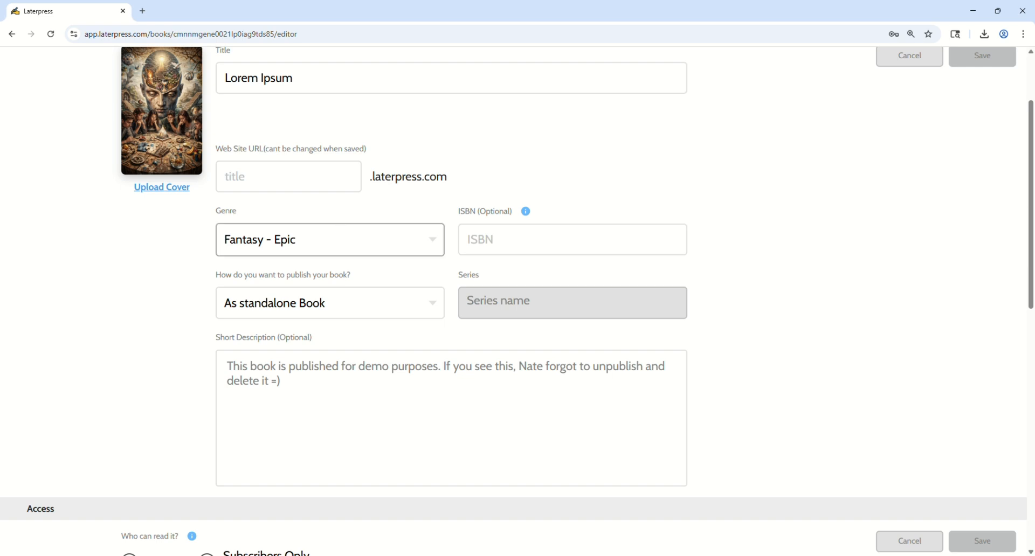
pyautogui.scroll(-2, 334, 288)
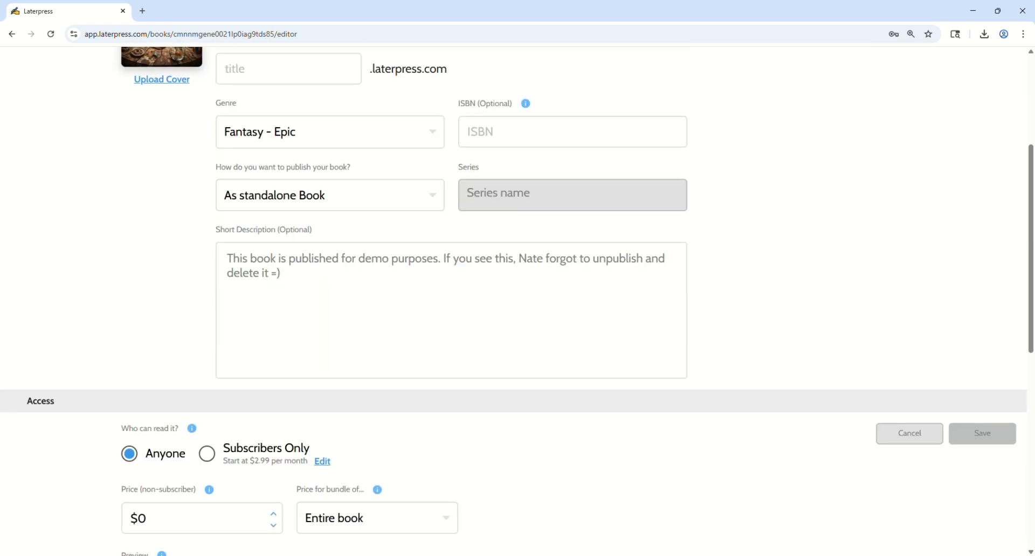
pyautogui.scroll(3, 405, 298)
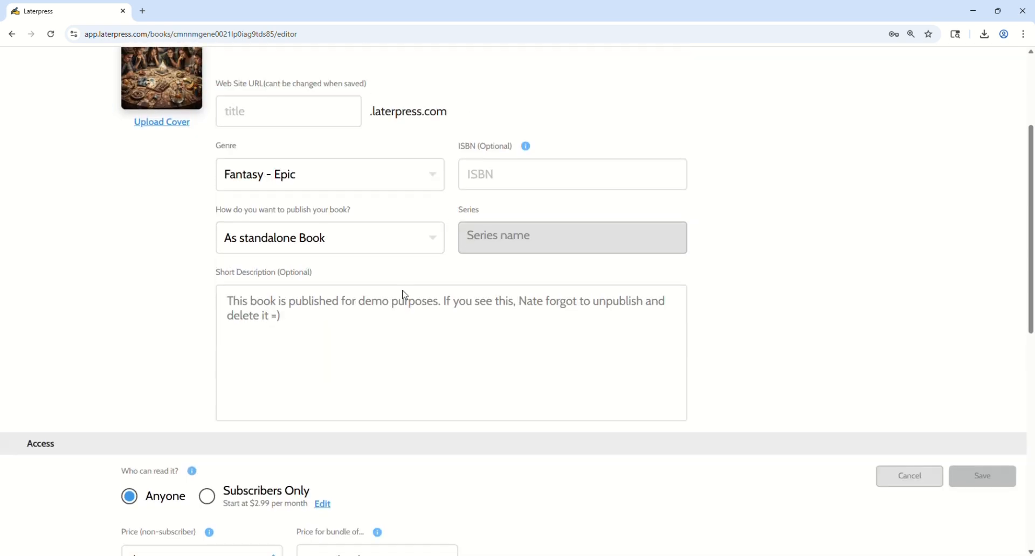
pyautogui.scroll(-5, 372, 390)
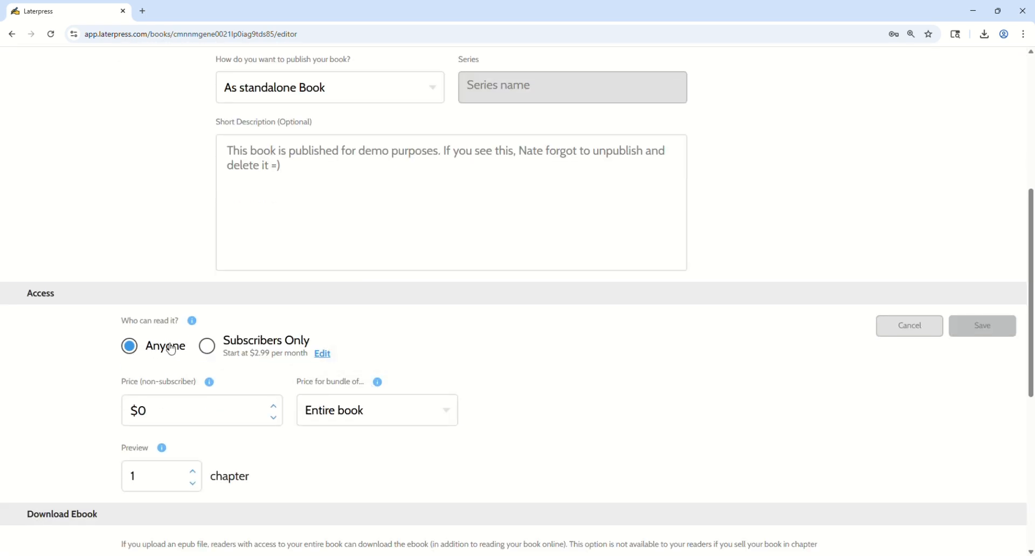
pyautogui.scroll(-2, 197, 345)
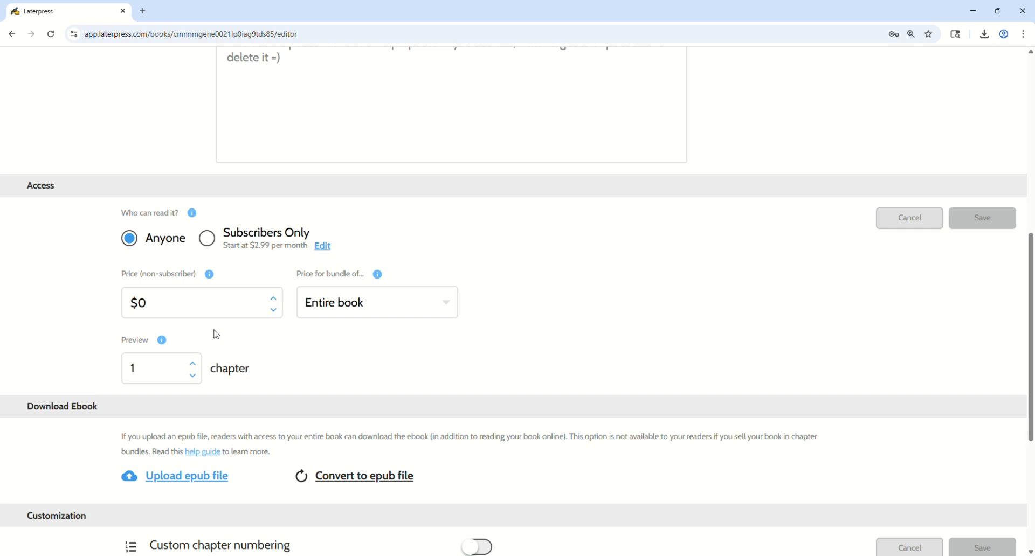
pyautogui.scroll(-2, 215, 333)
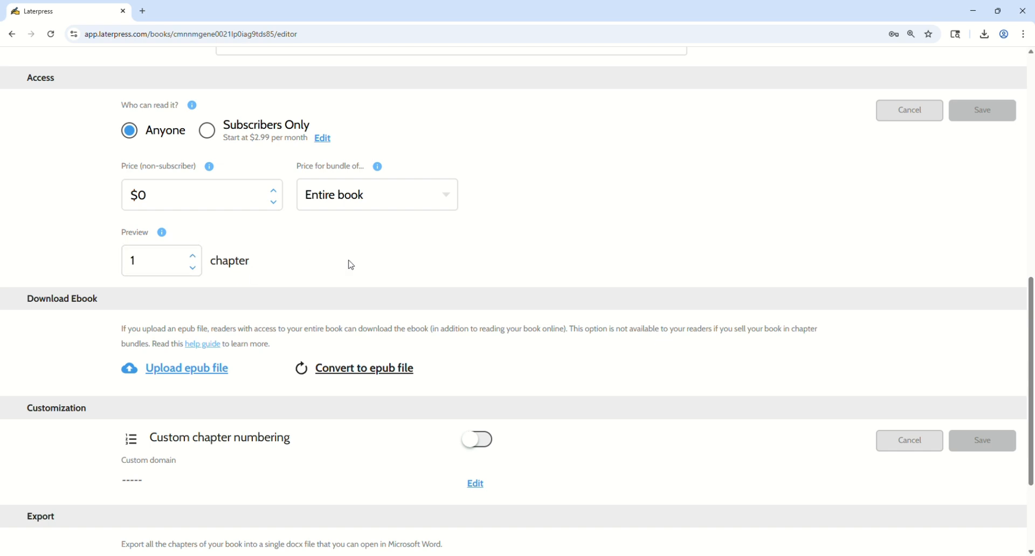
pyautogui.scroll(-2, 351, 265)
pyautogui.scroll(4, 349, 267)
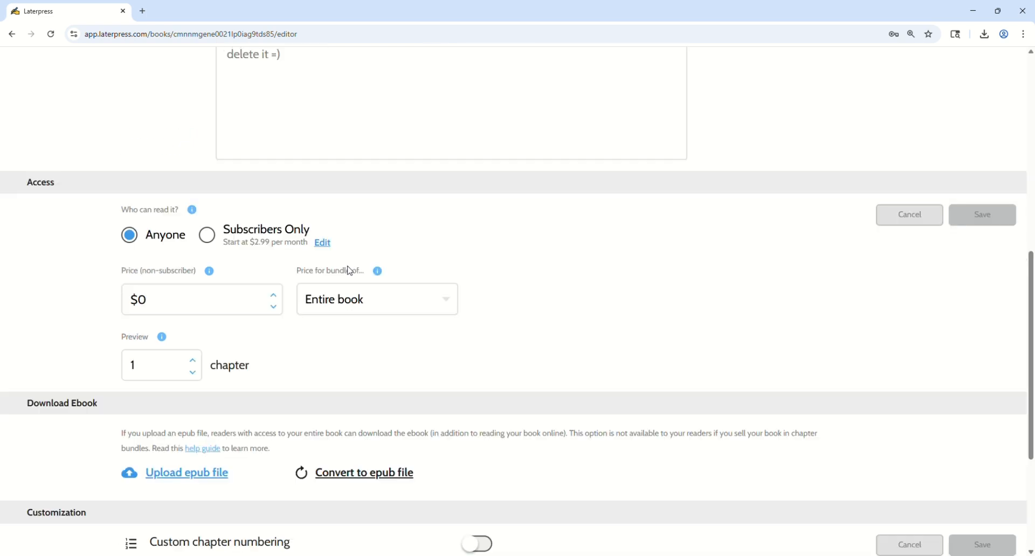
pyautogui.scroll(-5, 356, 302)
pyautogui.scroll(13, 368, 342)
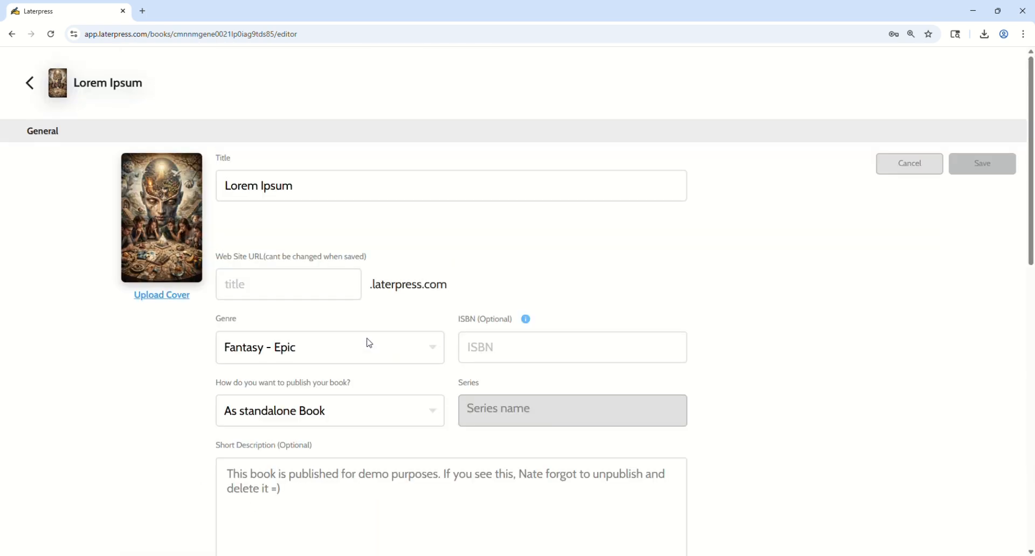
pyautogui.scroll(-4, 367, 341)
pyautogui.scroll(4, 280, 219)
# Enter lorem-ipsum as the book's web site URL in the General settings
pyautogui.click(248, 276)
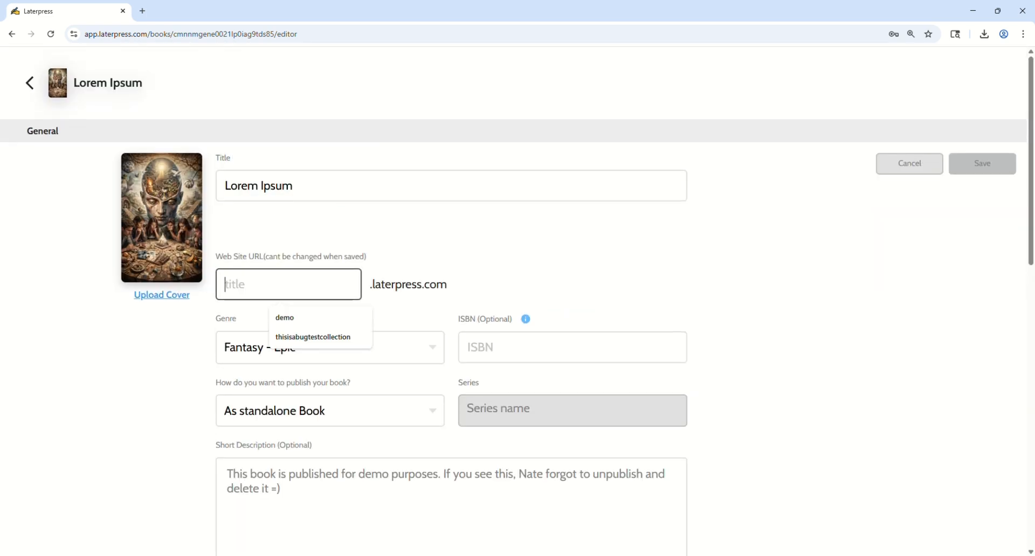
pyautogui.write('lo')
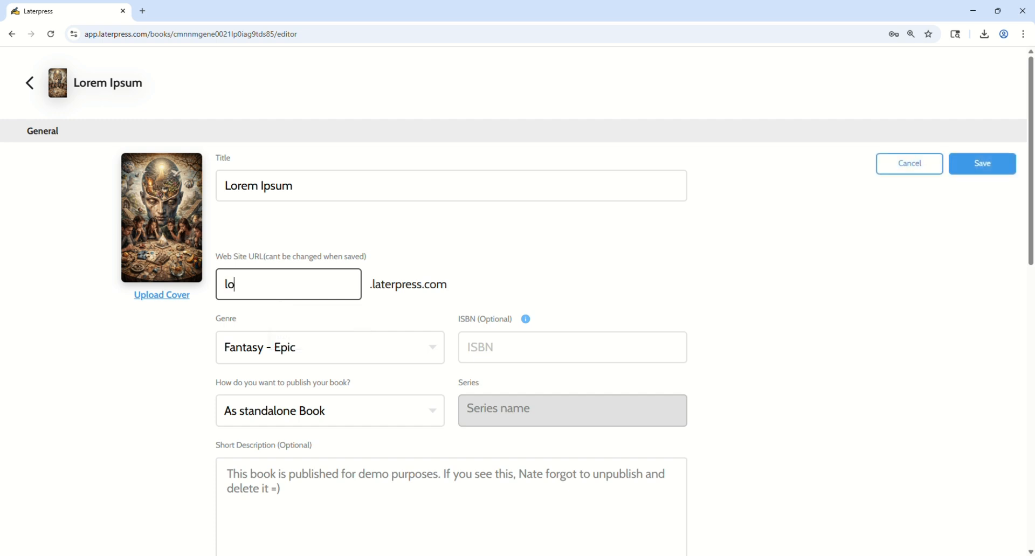
pyautogui.write('rem-ipsum')
# Set the non-subscriber price for the entire book to $4.99 and save the General settings
pyautogui.scroll(-4, 366, 258)
pyautogui.scroll(-4, 204, 411)
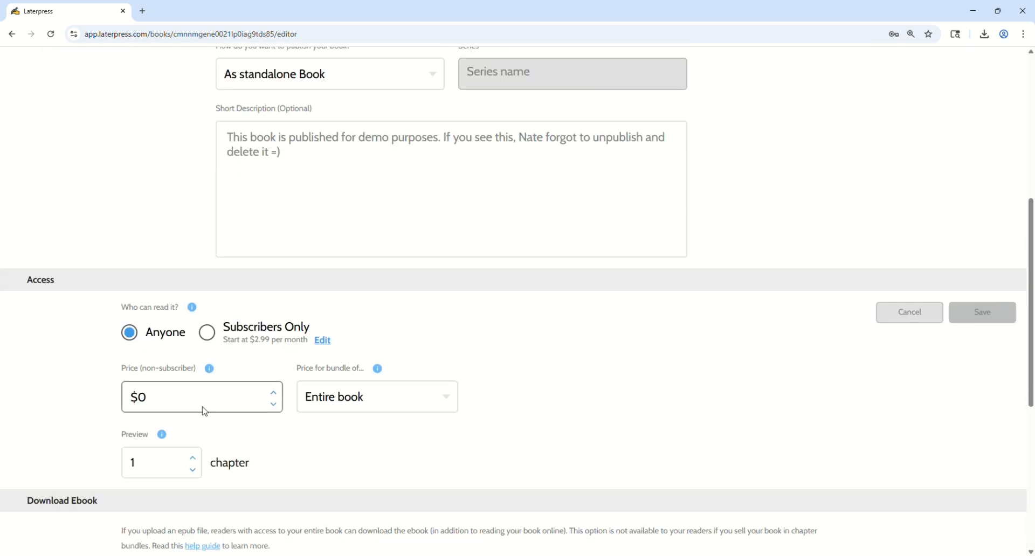
pyautogui.moveTo(146, 303); pyautogui.dragTo(138, 303)
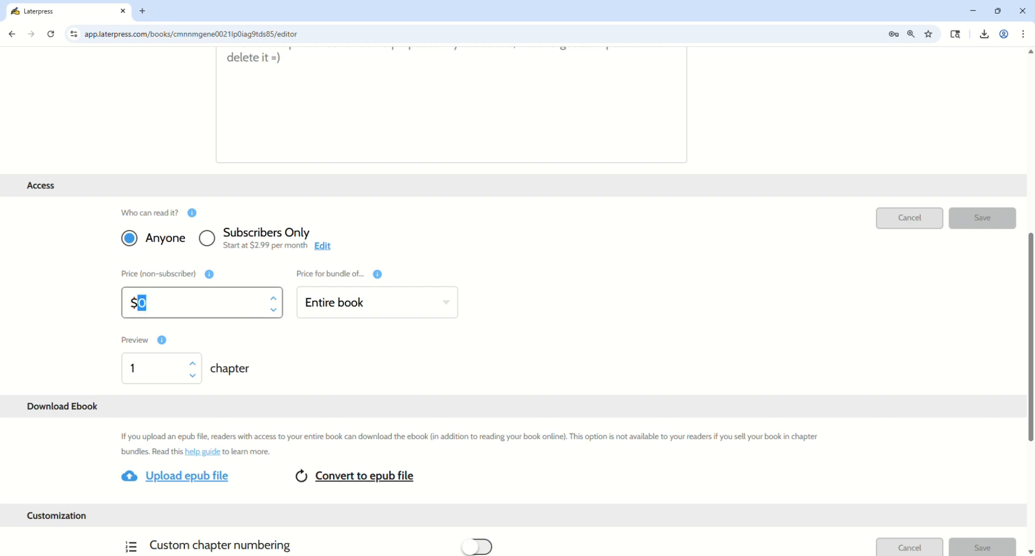
pyautogui.write('4.99')
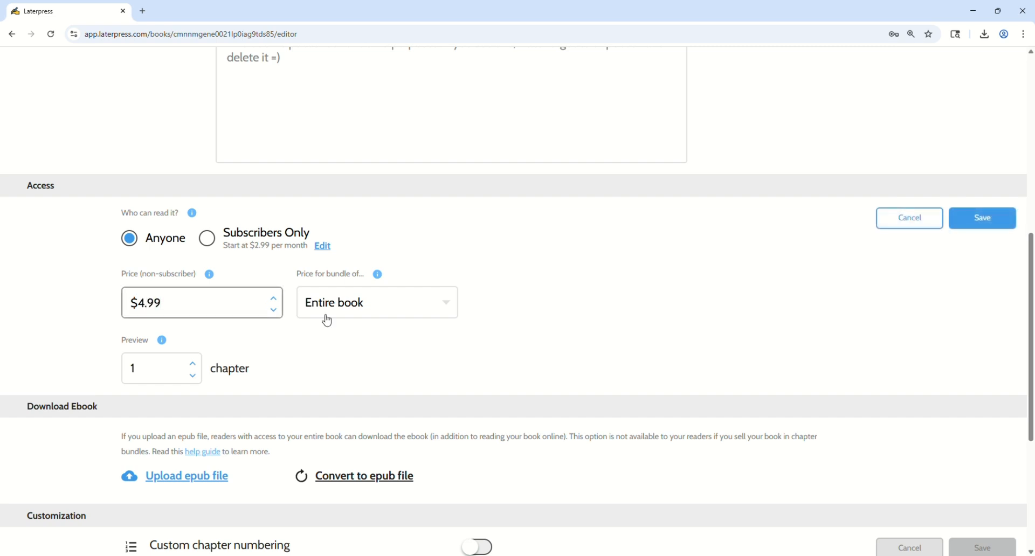
pyautogui.scroll(7, 527, 335)
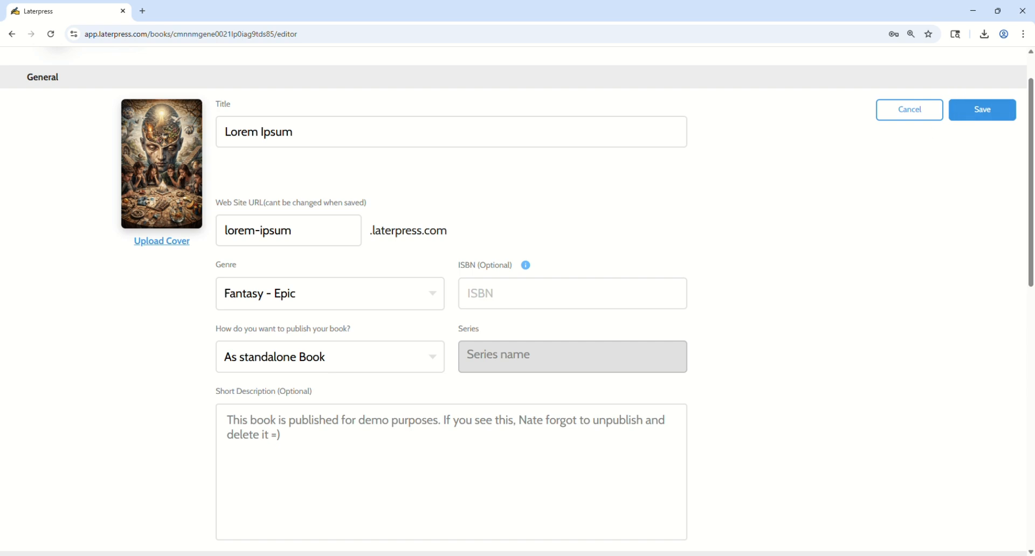
pyautogui.click(982, 113)
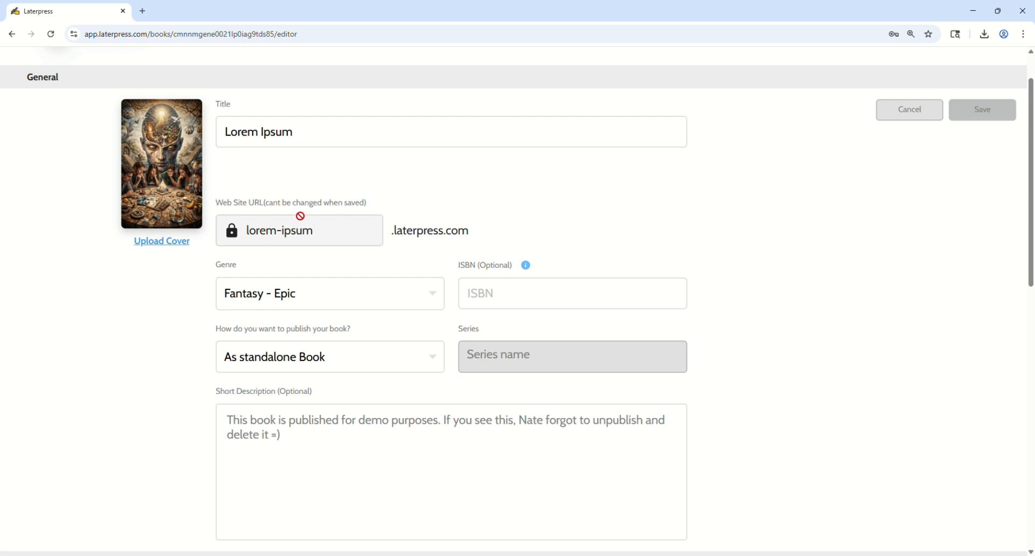
# Save the Access settings with the non-subscriber price of $4.99 for the entire book
pyautogui.scroll(-7, 353, 201)
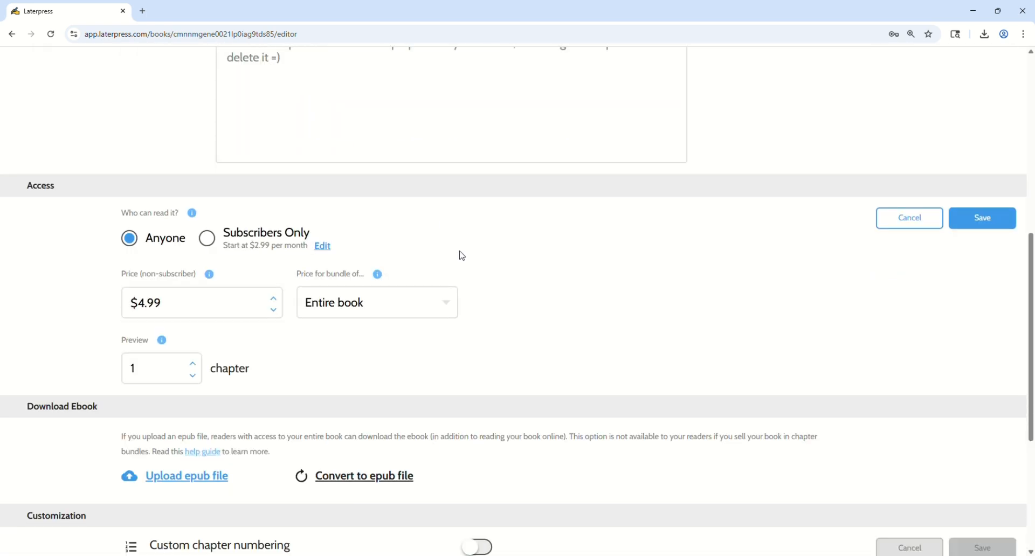
pyautogui.scroll(5, 462, 256)
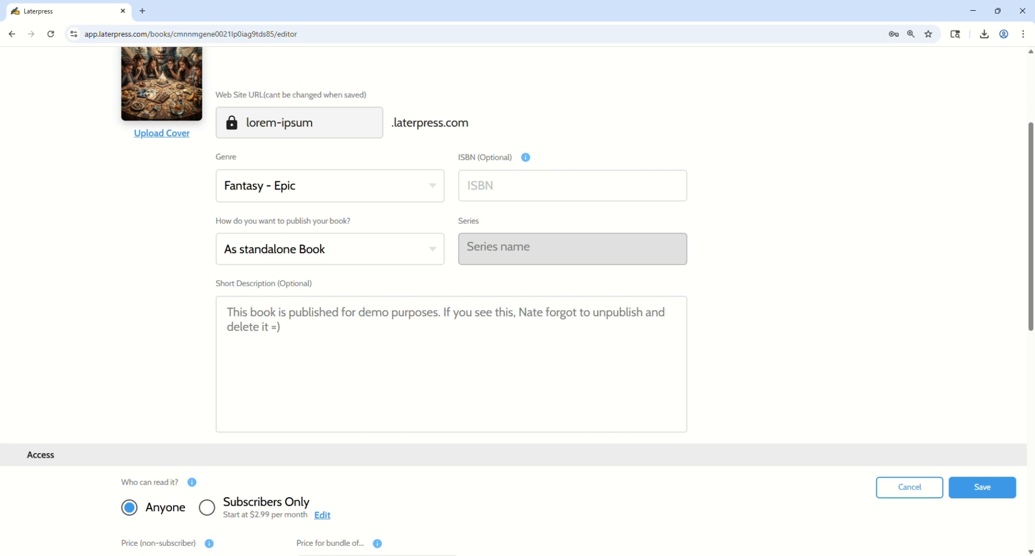
pyautogui.scroll(-3, 668, 321)
pyautogui.scroll(-1, 351, 393)
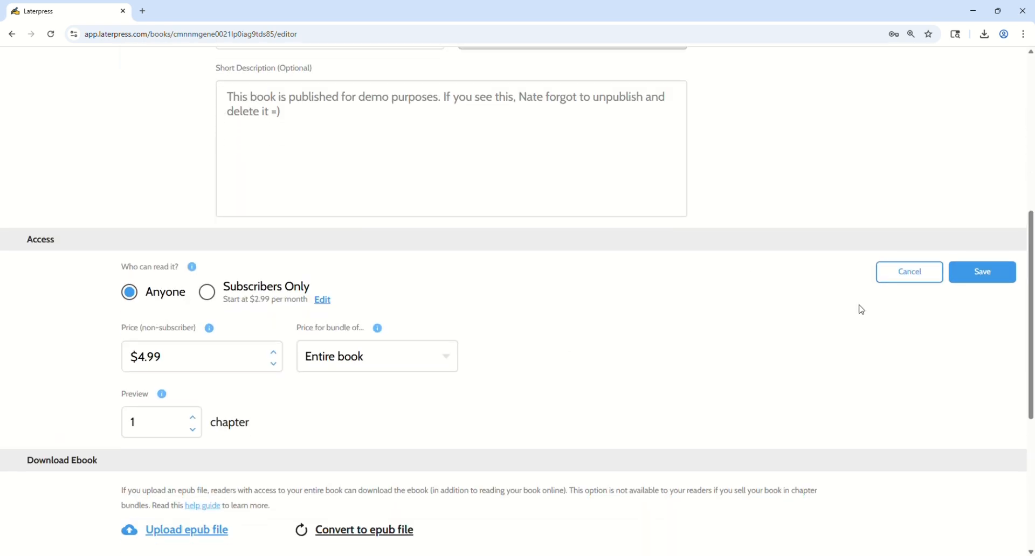
pyautogui.click(1004, 276)
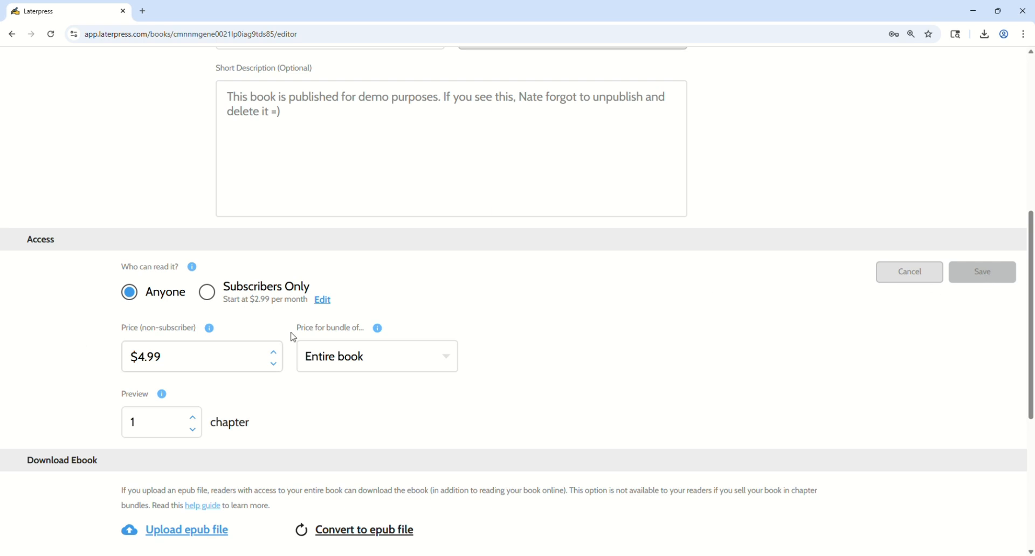
# Set the non-subscriber price for the entire book to $5.99, save the Access settings and return to the chapter editor
pyautogui.moveTo(161, 356); pyautogui.dragTo(138, 356)
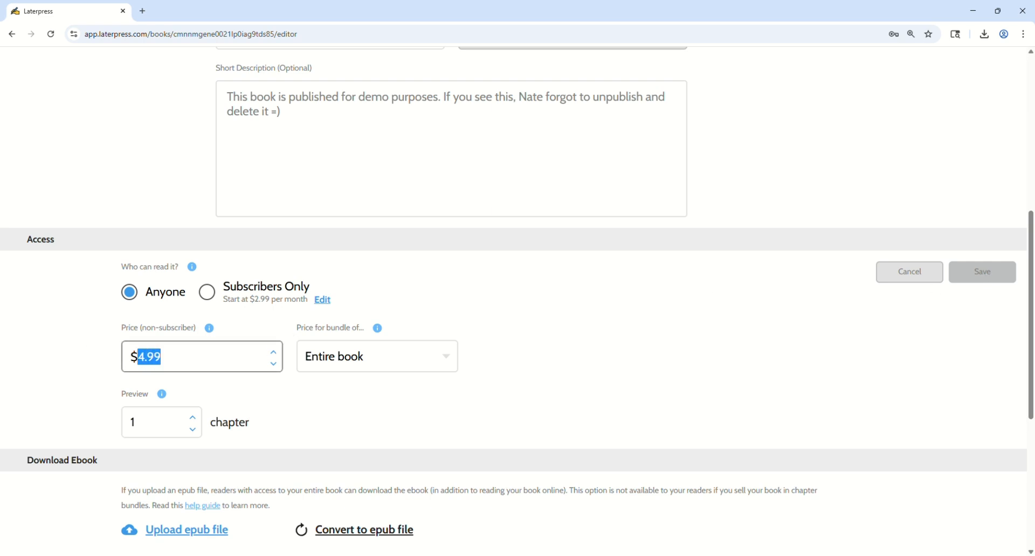
pyautogui.write('5.99')
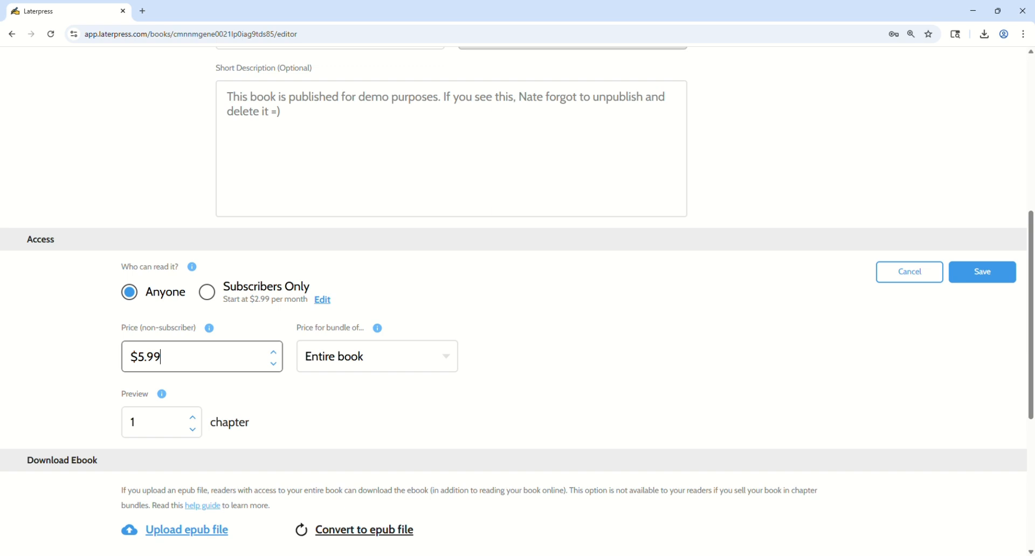
pyautogui.click(994, 283)
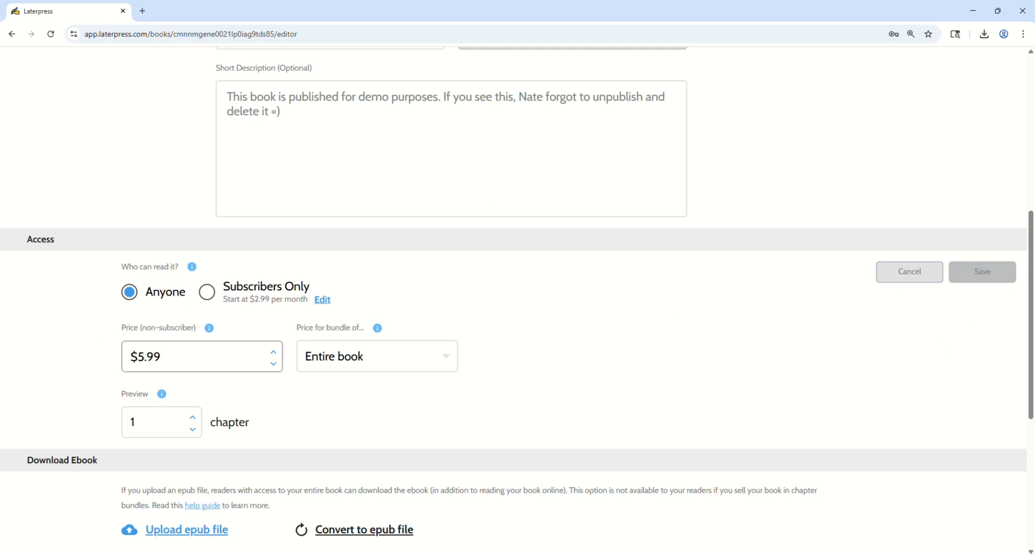
pyautogui.scroll(-5, 405, 335)
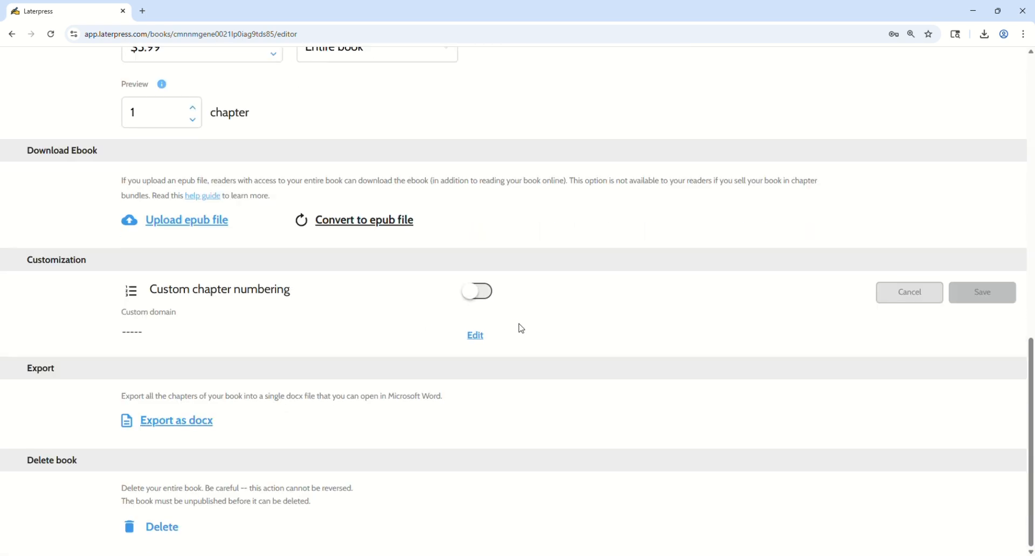
pyautogui.scroll(10, 520, 325)
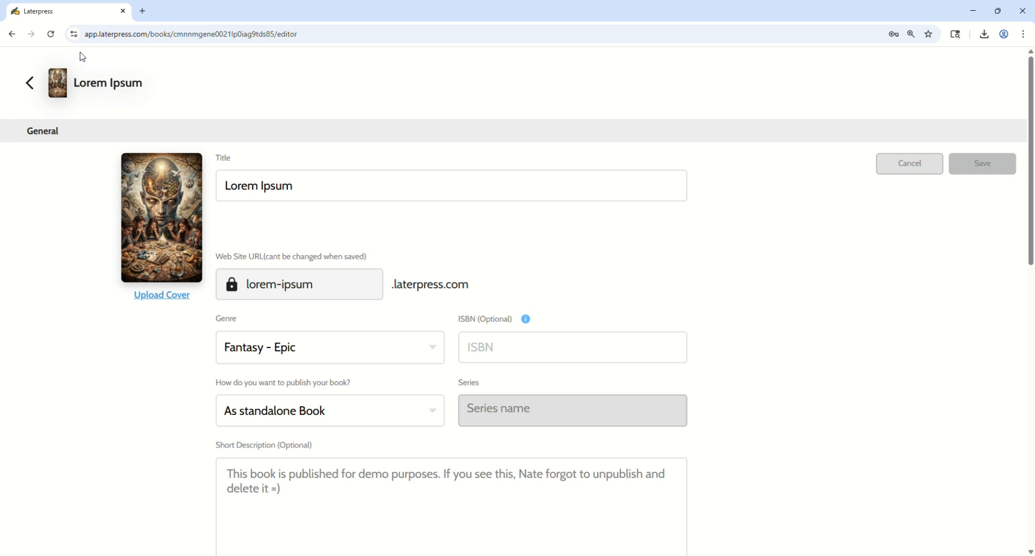
pyautogui.click(31, 82)
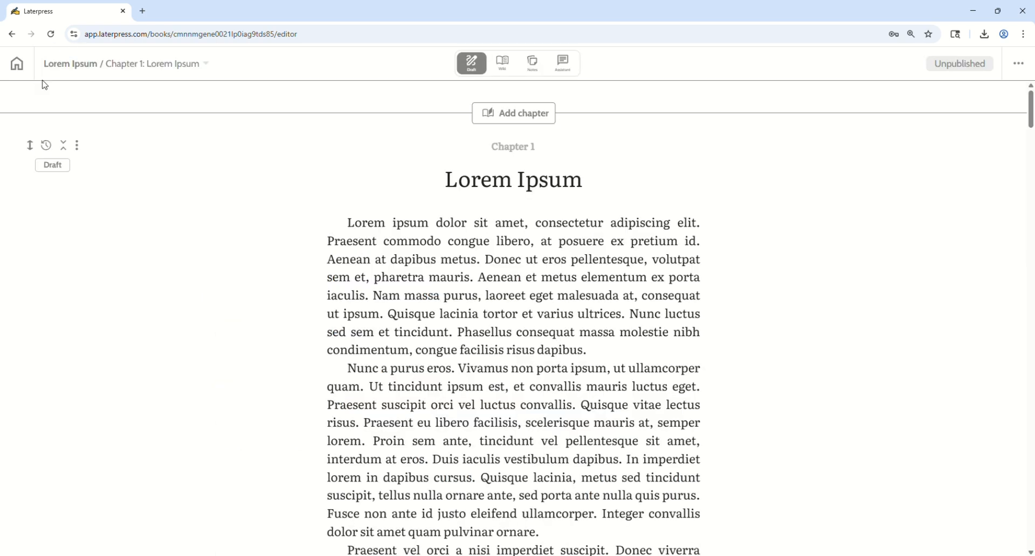
# Publish the Lorem Ipsum story immediately, with the email notification to readers turned off
pyautogui.click(1017, 70)
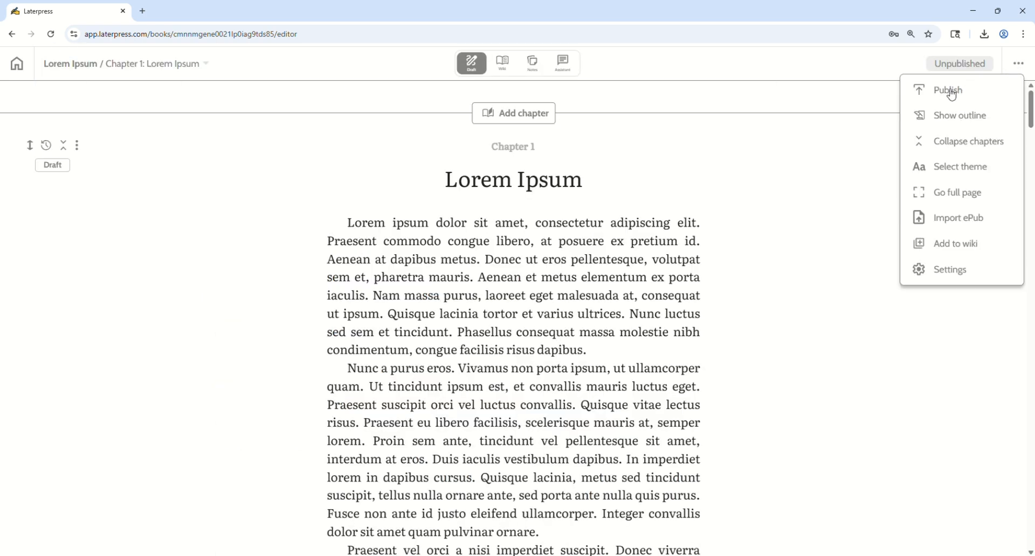
pyautogui.click(949, 90)
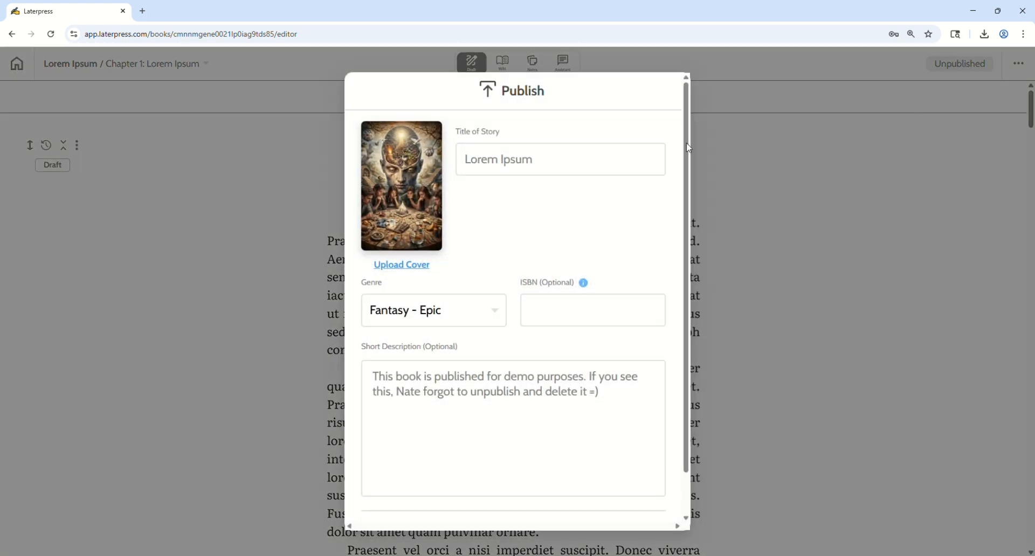
pyautogui.scroll(-1, 462, 180)
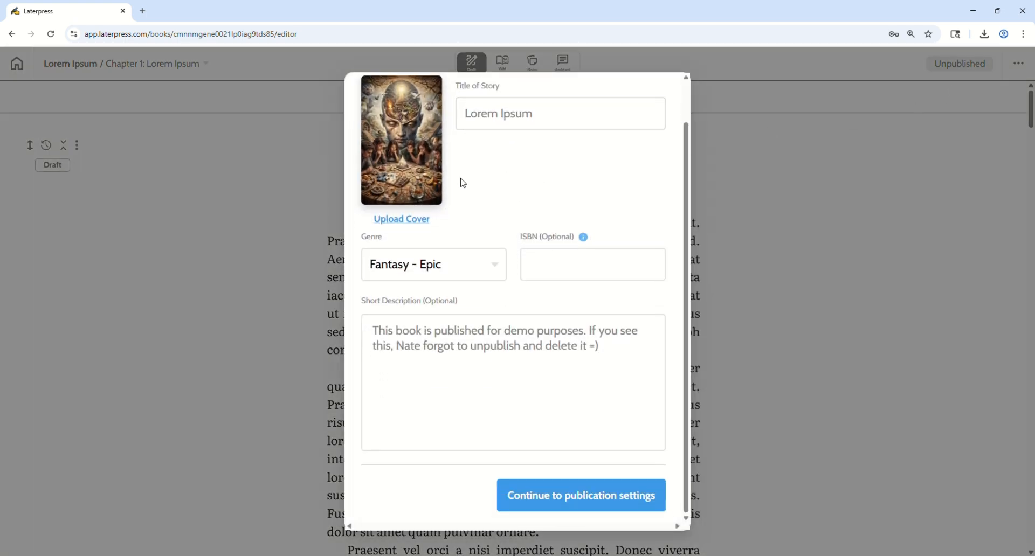
pyautogui.click(582, 496)
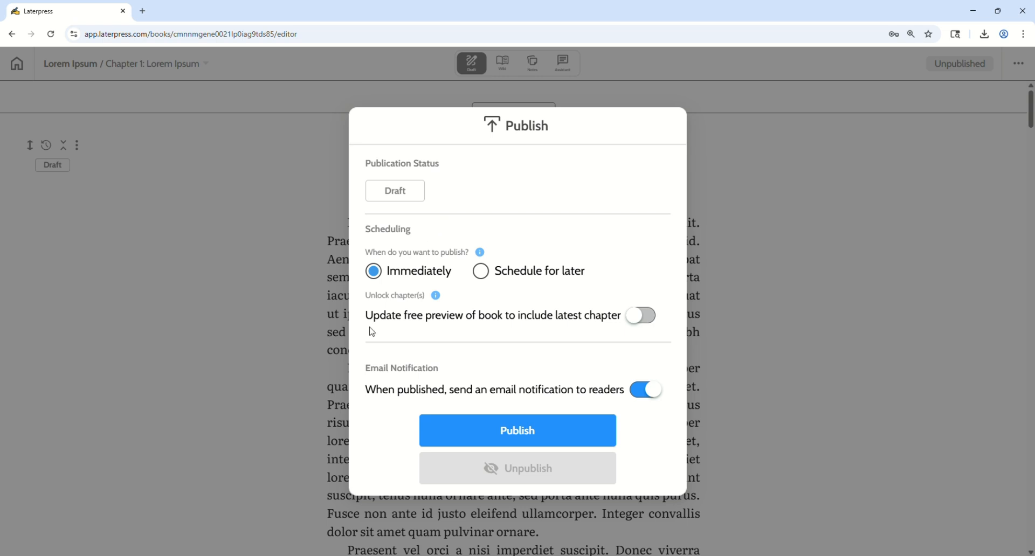
pyautogui.click(644, 397)
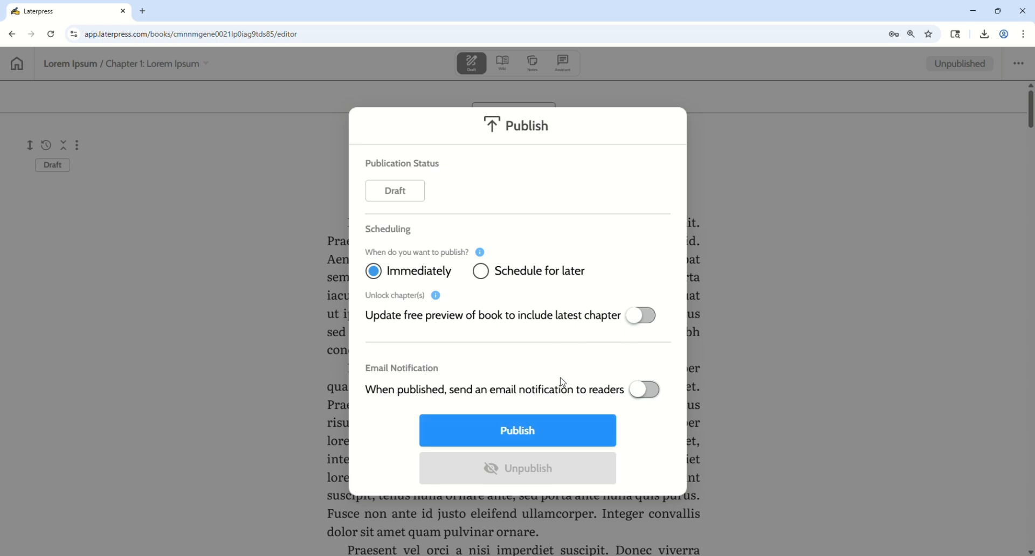
pyautogui.click(542, 434)
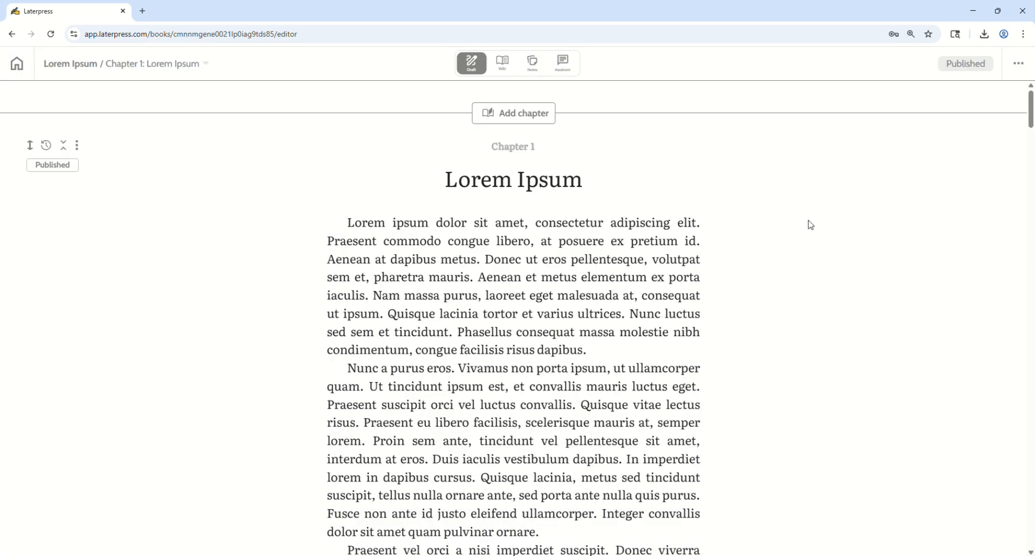
# Look at the published story's publication status and Unpublish option, and close the publish settings
pyautogui.click(966, 70)
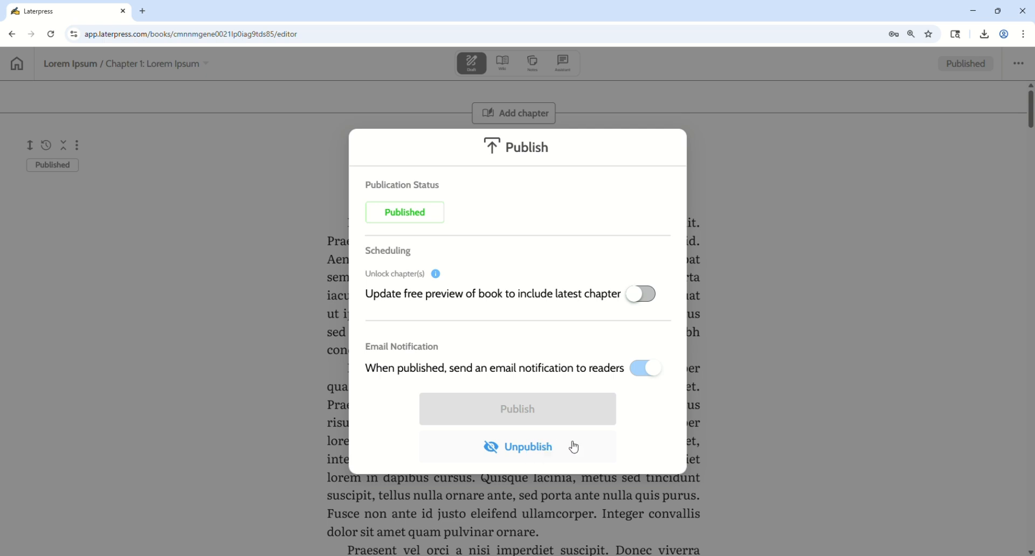
pyautogui.click(840, 360)
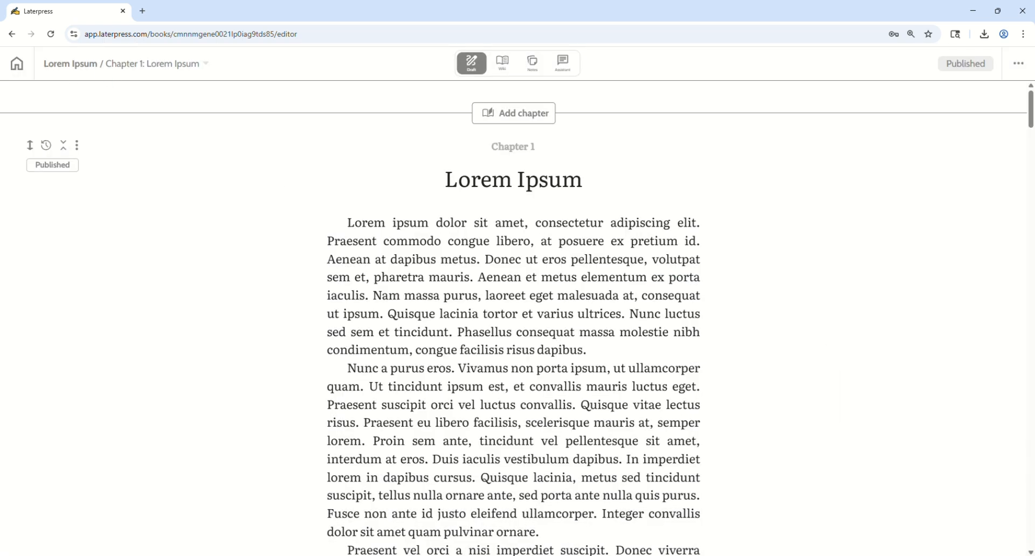
# Open the publication preview of Lorem Ipsum from the Stories list and page forward and back through Chapter 1
pyautogui.click(23, 66)
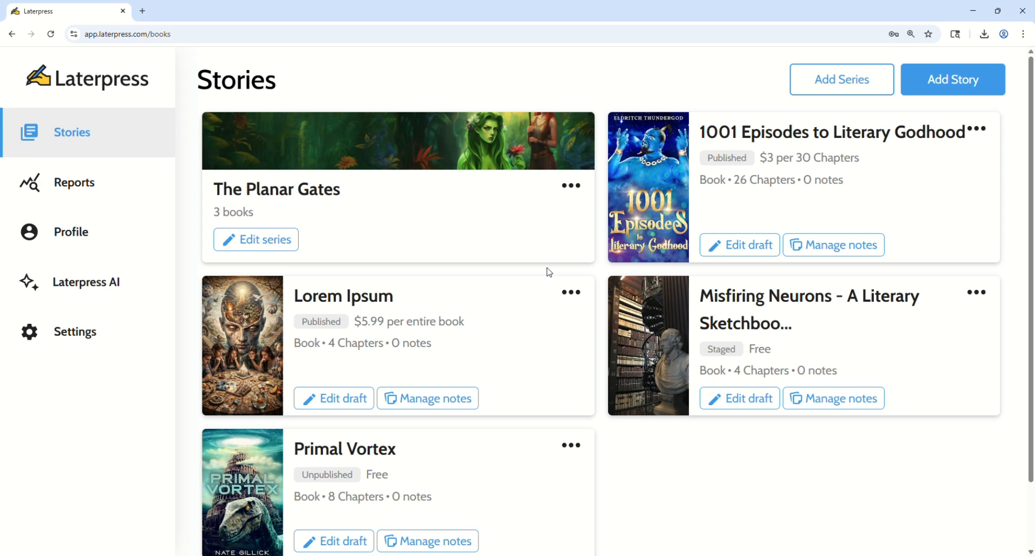
pyautogui.click(574, 295)
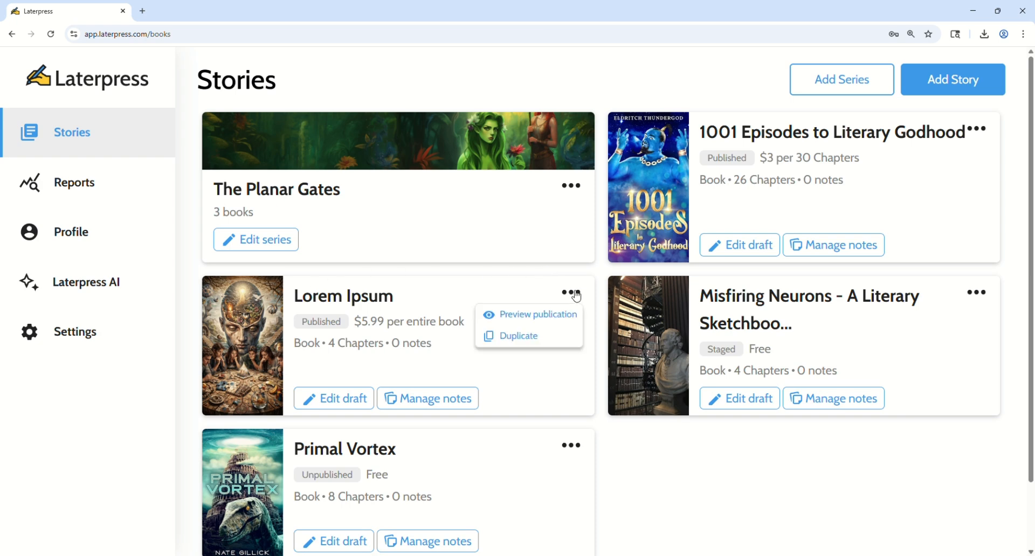
pyautogui.click(544, 318)
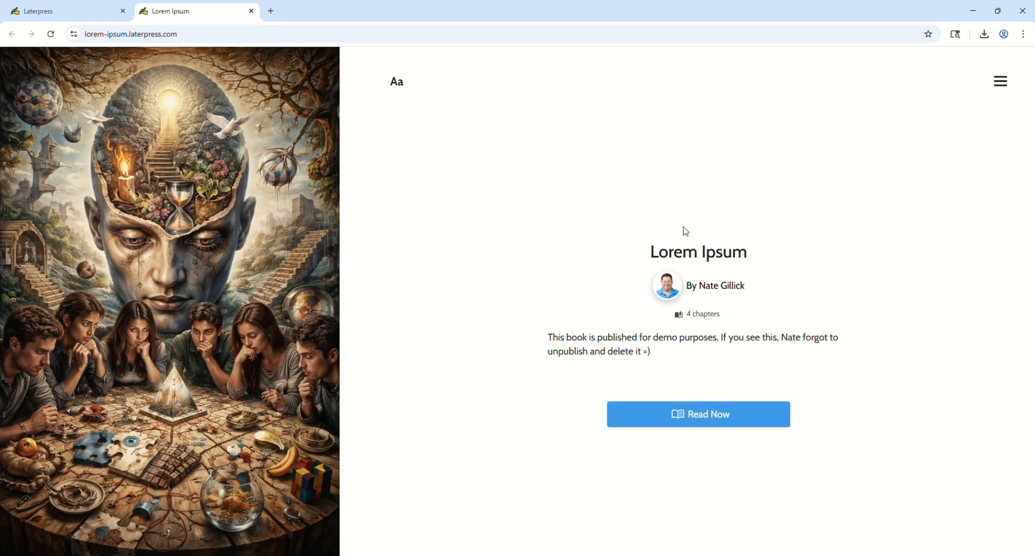
pyautogui.click(718, 416)
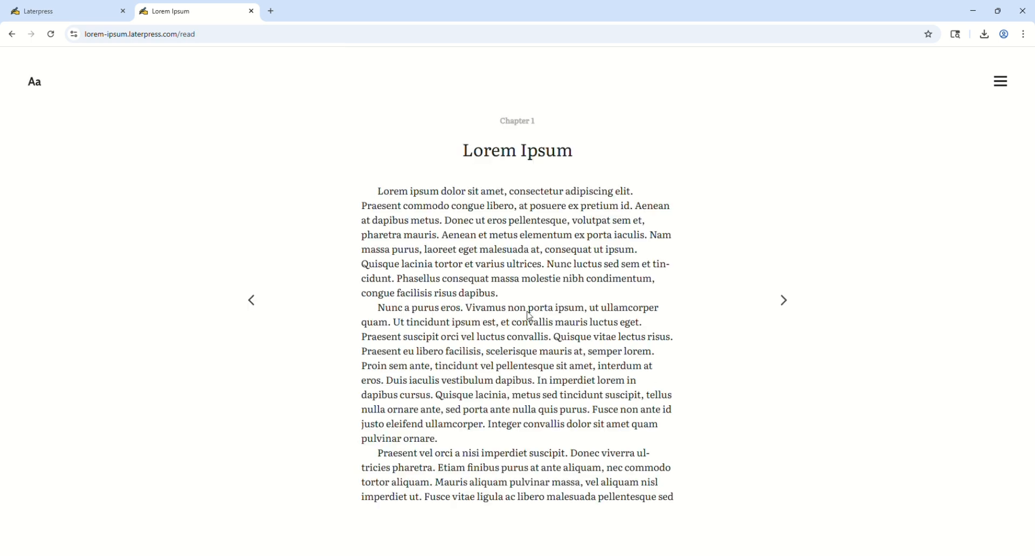
pyautogui.click(785, 301)
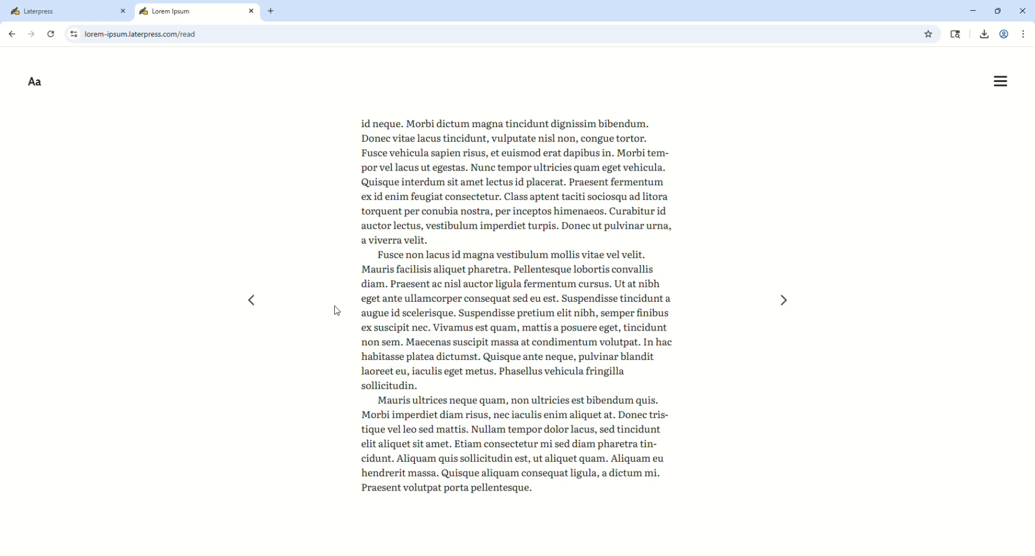
pyautogui.click(253, 302)
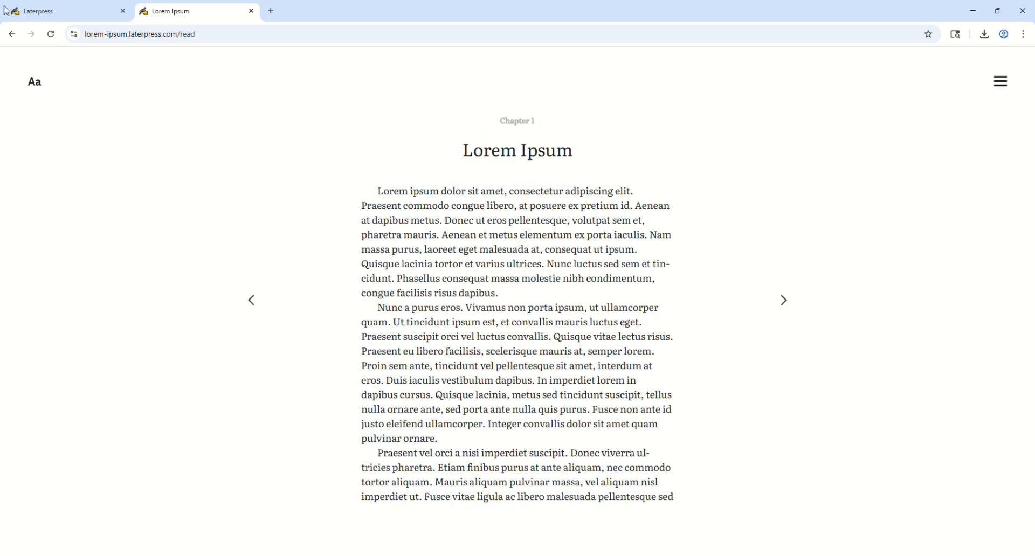
# Return to the Stories list, open the Lorem Ipsum draft and unpublish the book
pyautogui.click(52, 13)
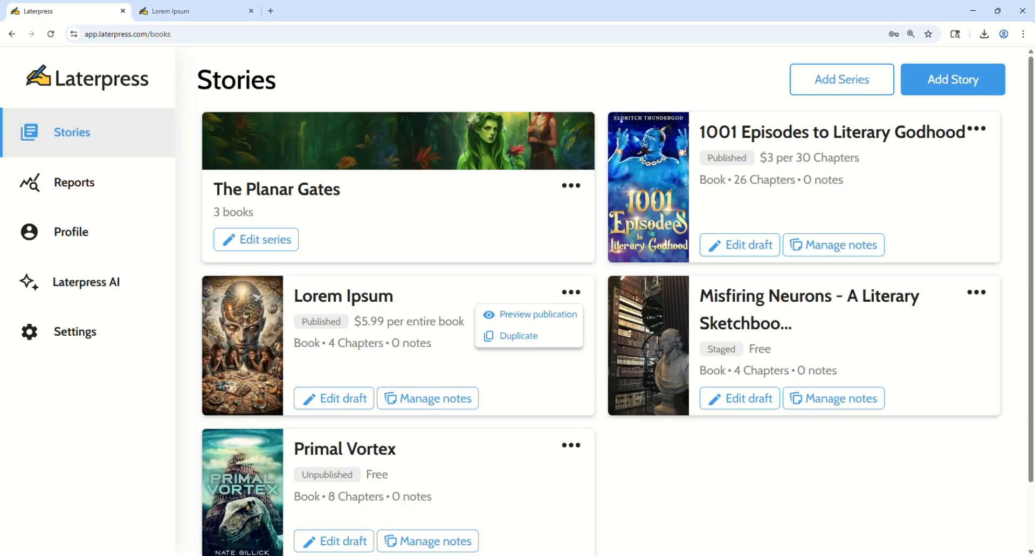
pyautogui.click(480, 287)
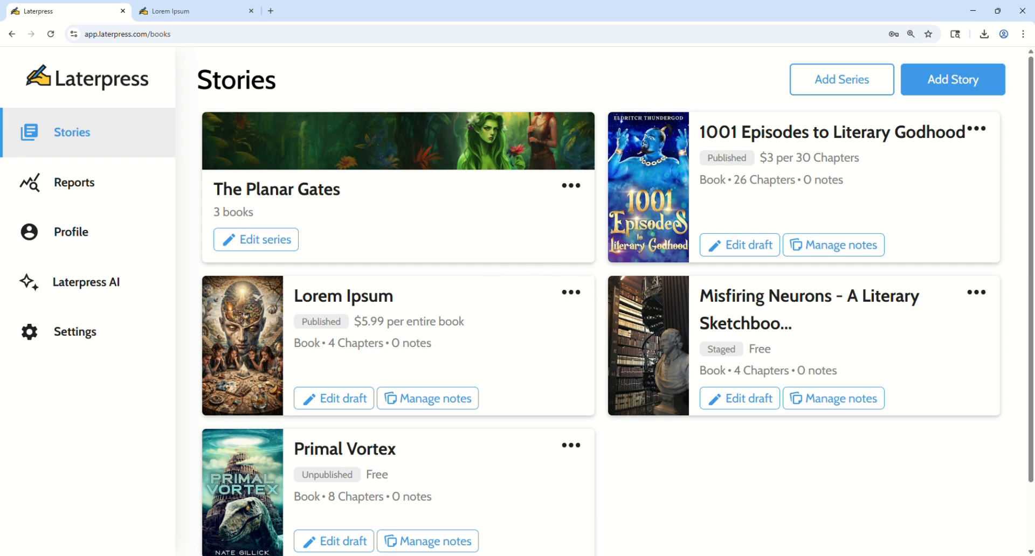
pyautogui.click(345, 400)
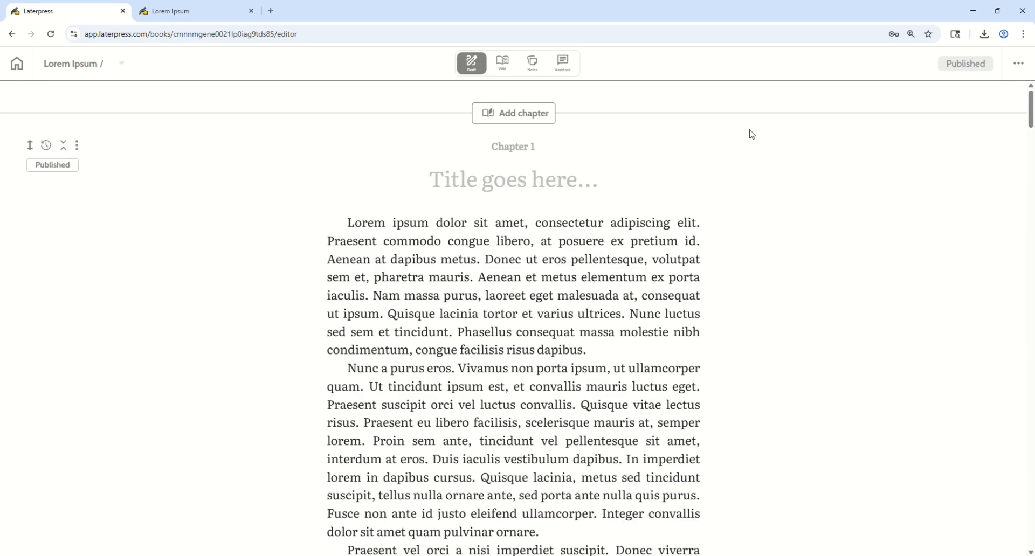
pyautogui.click(964, 64)
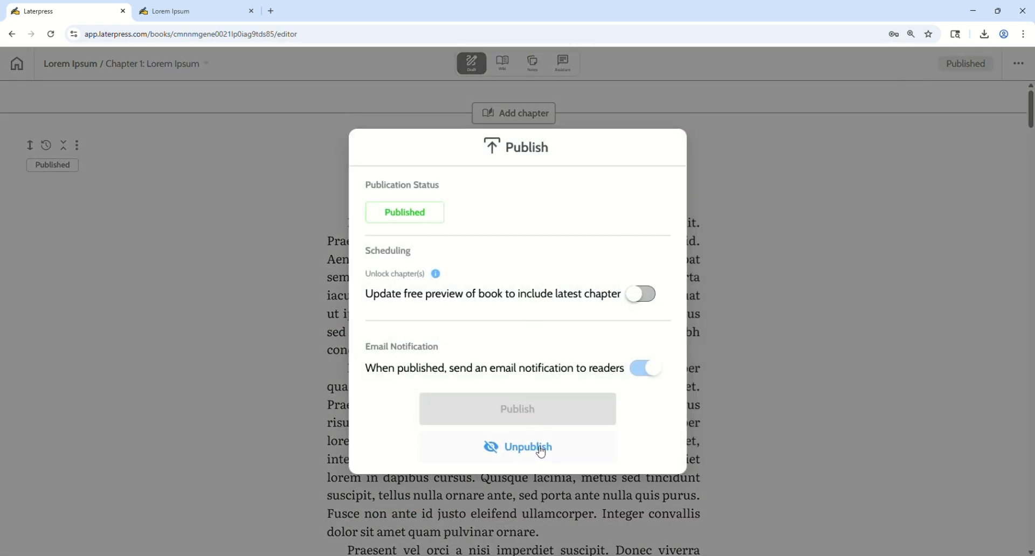
pyautogui.click(541, 453)
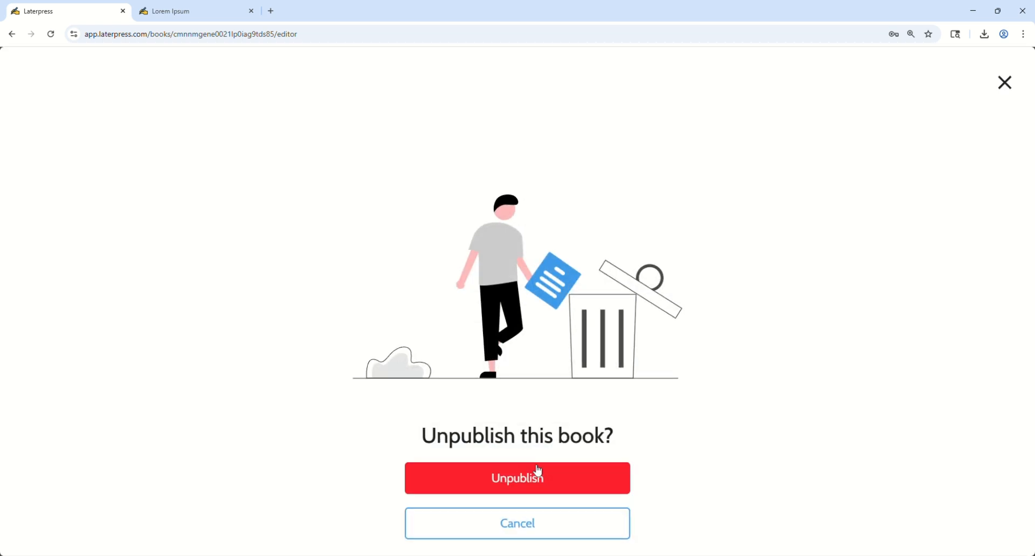
pyautogui.click(528, 485)
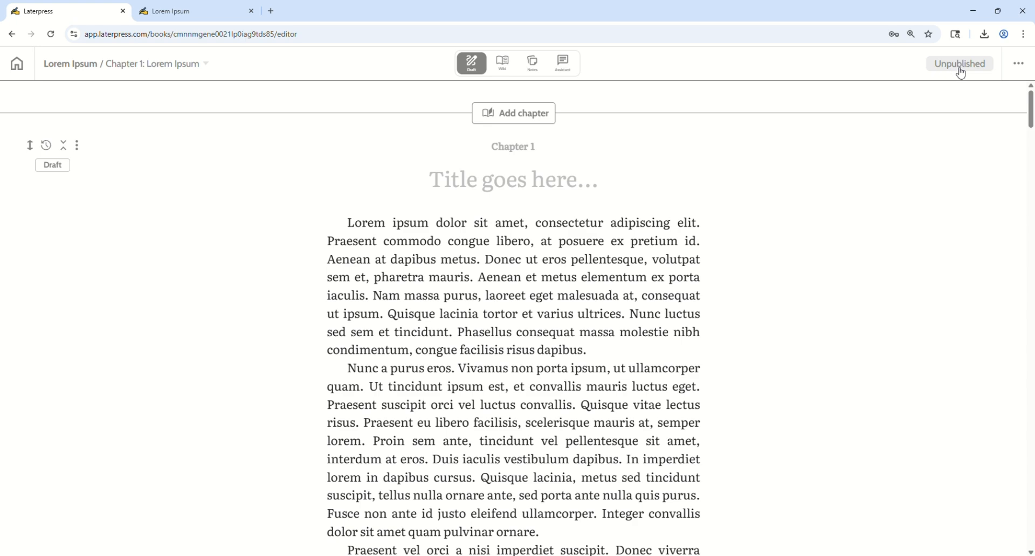
# Delete the Lorem Ipsum book from its settings, entering the account password to authorize the deletion
pyautogui.click(1017, 66)
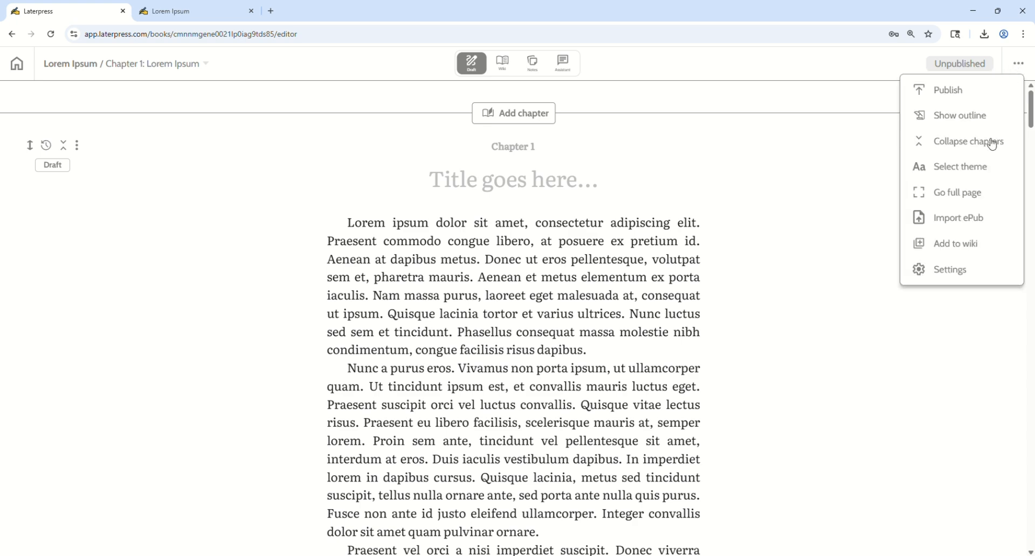
pyautogui.click(949, 270)
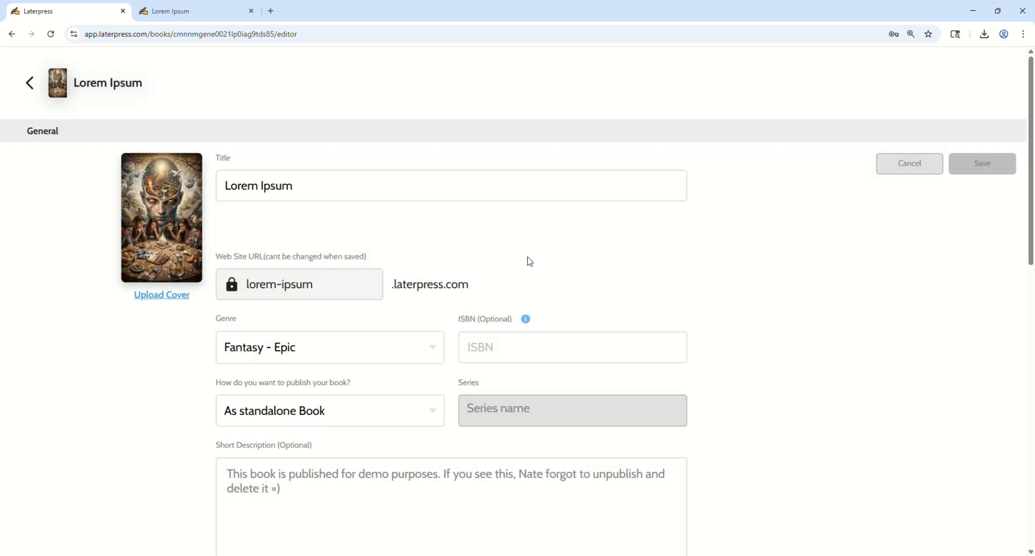
pyautogui.scroll(-12, 481, 270)
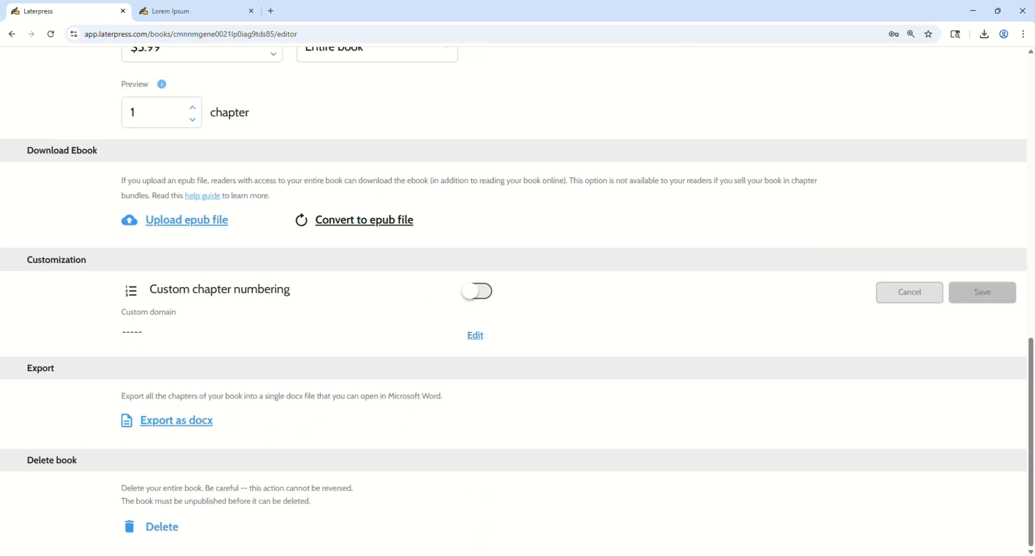
pyautogui.click(168, 530)
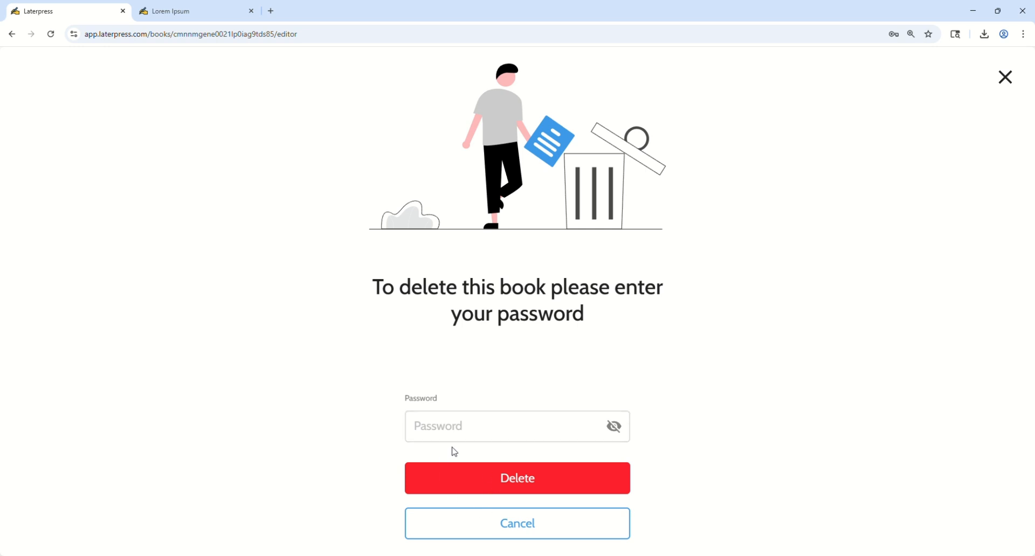
pyautogui.click(22, 211)
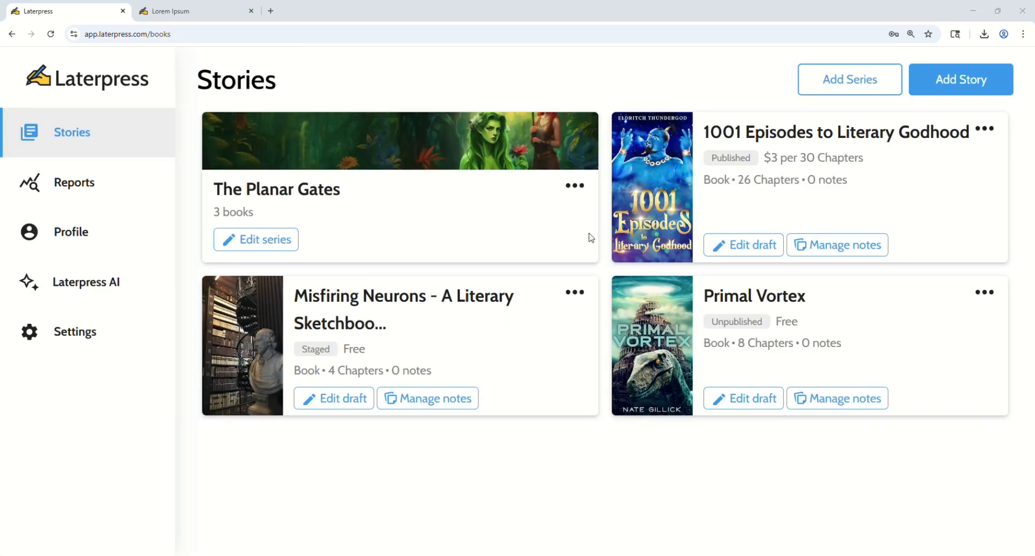